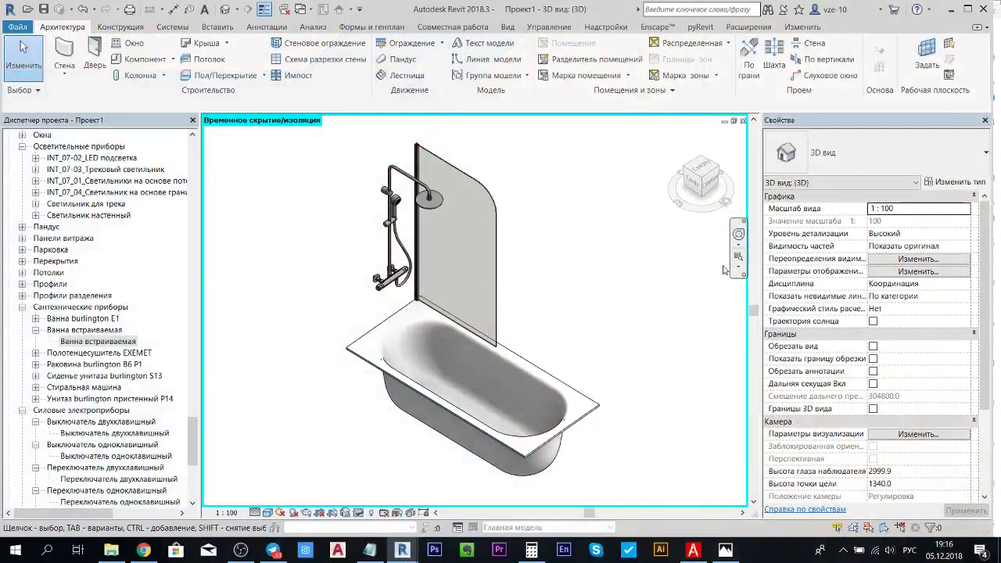
Orbit and zoom the 3D view to inspect the bathtub and shower from several angles
mouse_move(613, 339)
shift+middle_down()
mouse_move(367, 309)
mouse_move(559, 388)
mouse_move(339, 429)
shift+middle_up()
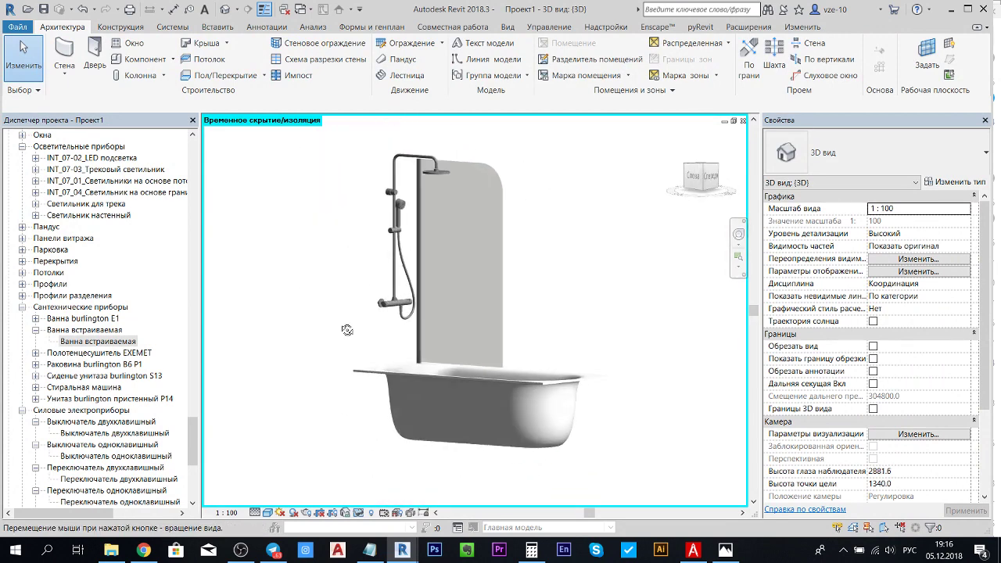
shift+middle_drag(623, 302, 585, 399)
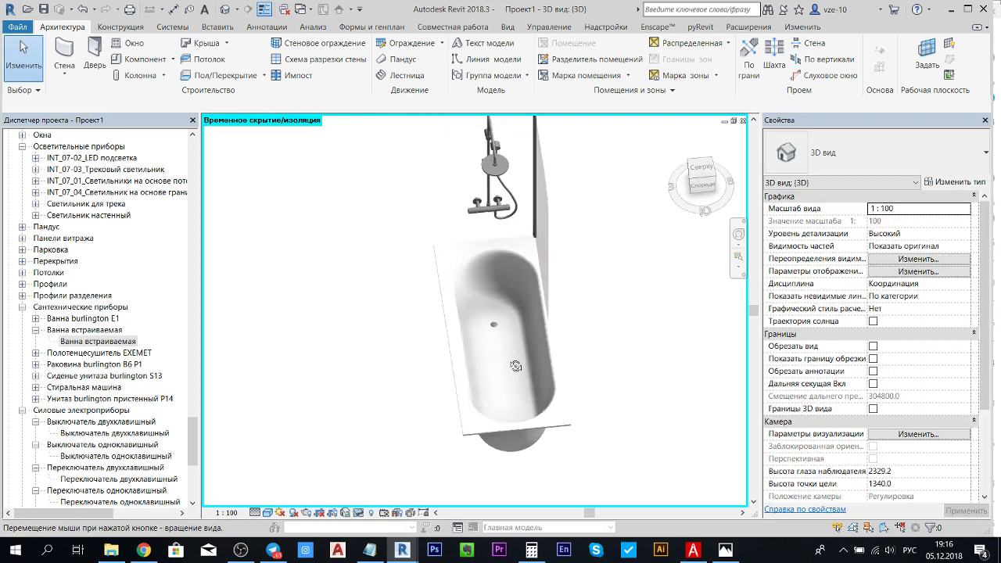
scroll(522, 218, up, 3)
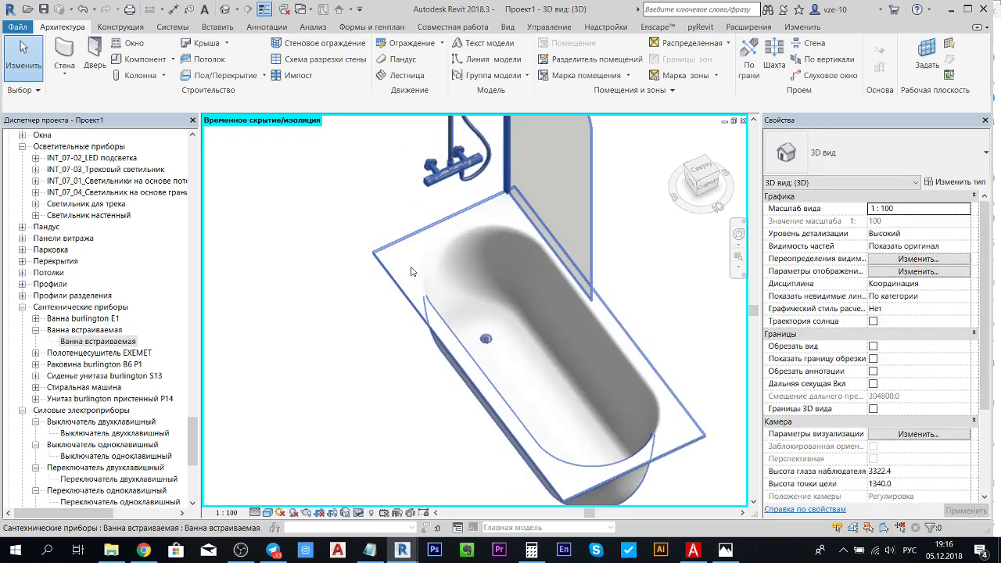
scroll(522, 218, up, 2)
mouse_move(566, 263)
shift+middle_down()
mouse_move(679, 411)
mouse_move(554, 408)
mouse_move(685, 384)
mouse_move(616, 236)
mouse_move(639, 402)
shift+middle_up()
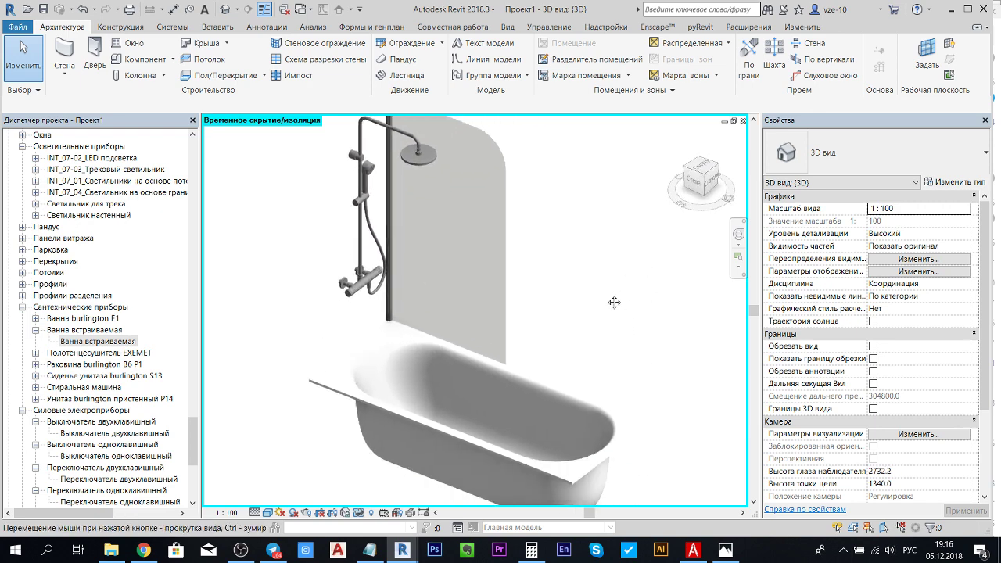
scroll(614, 299, down, 2)
mouse_move(633, 360)
shift+middle_down()
mouse_move(632, 388)
mouse_move(539, 368)
mouse_move(577, 391)
mouse_move(571, 387)
shift+middle_up()
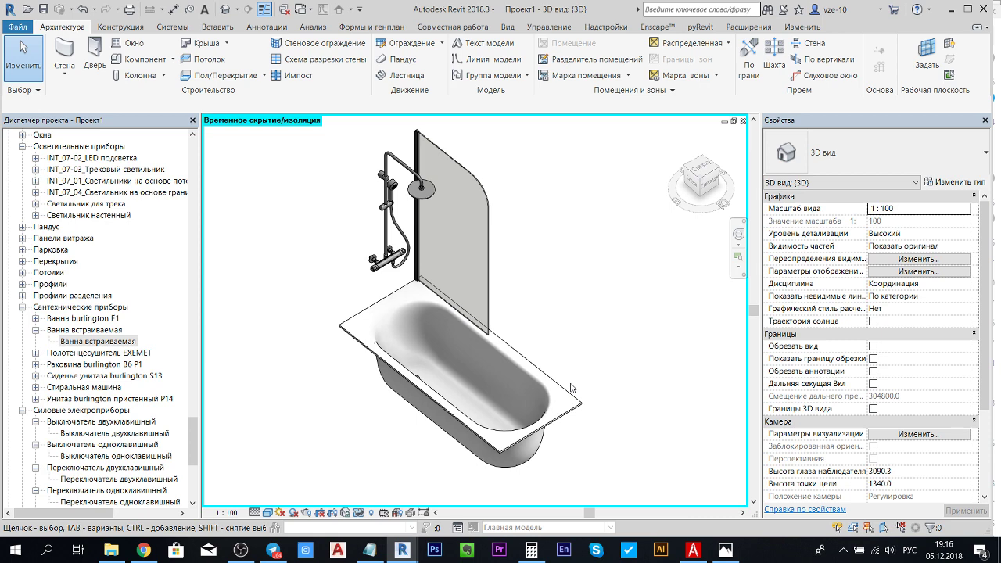
shift+middle_drag(600, 376, 576, 391)
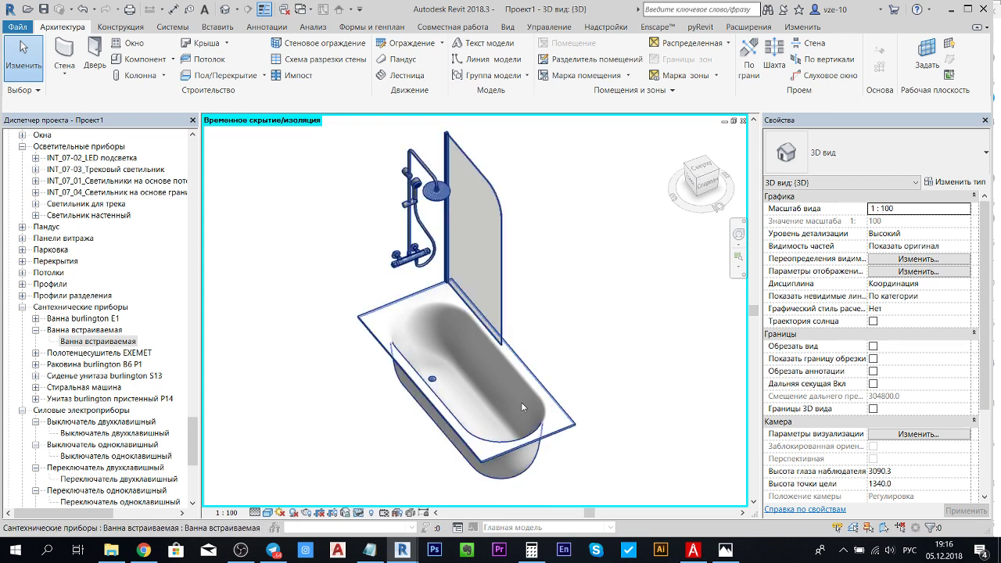
scroll(431, 286, up, 2)
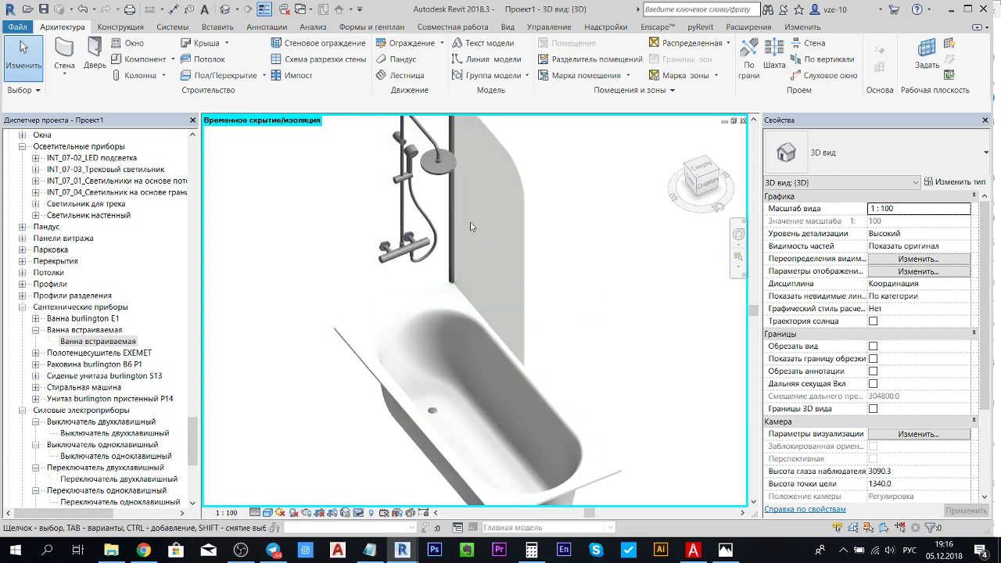
Select the bathtub assembly and toggle its shower mixer and glass screen off and back on
click(501, 147)
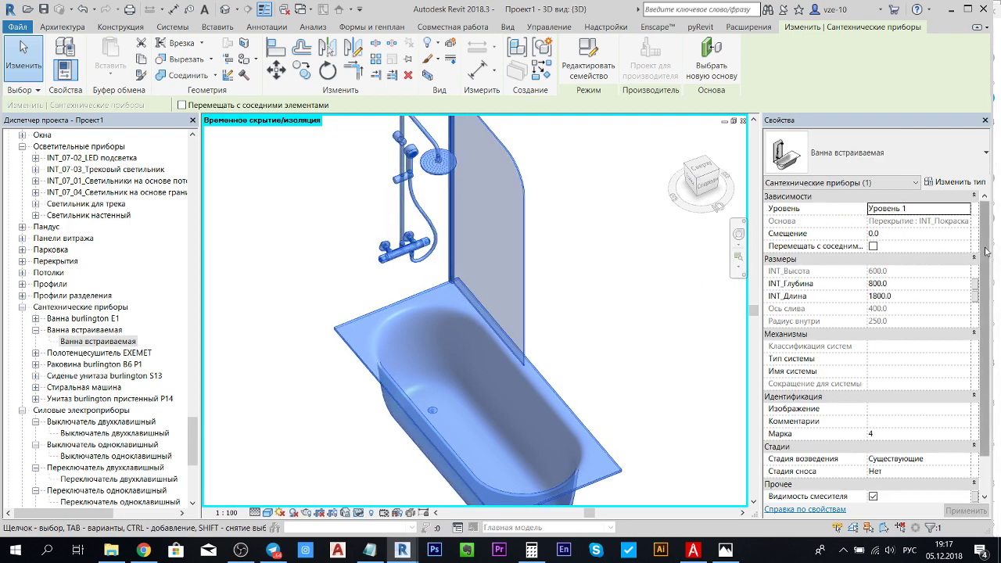
scroll(986, 251, down, 3)
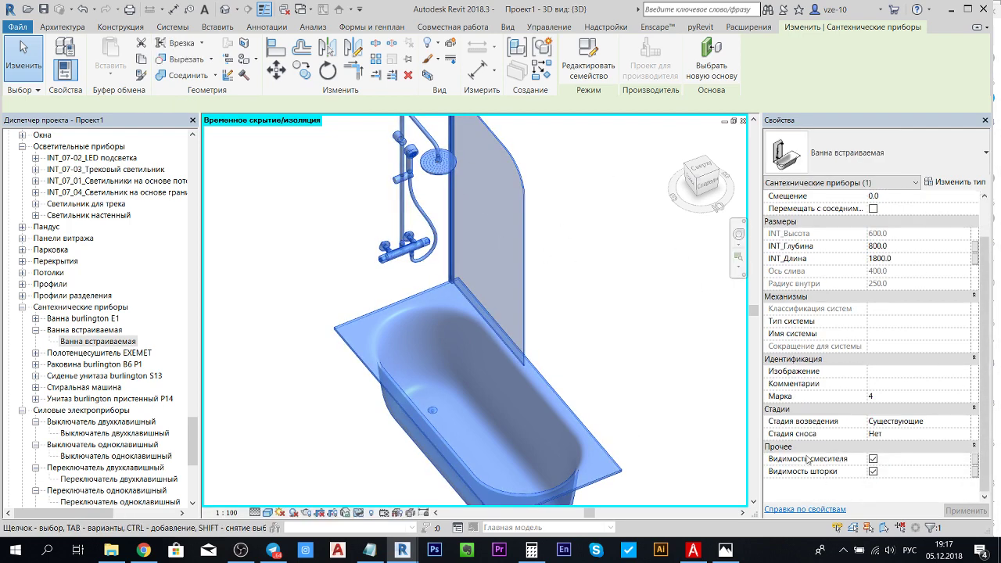
click(873, 458)
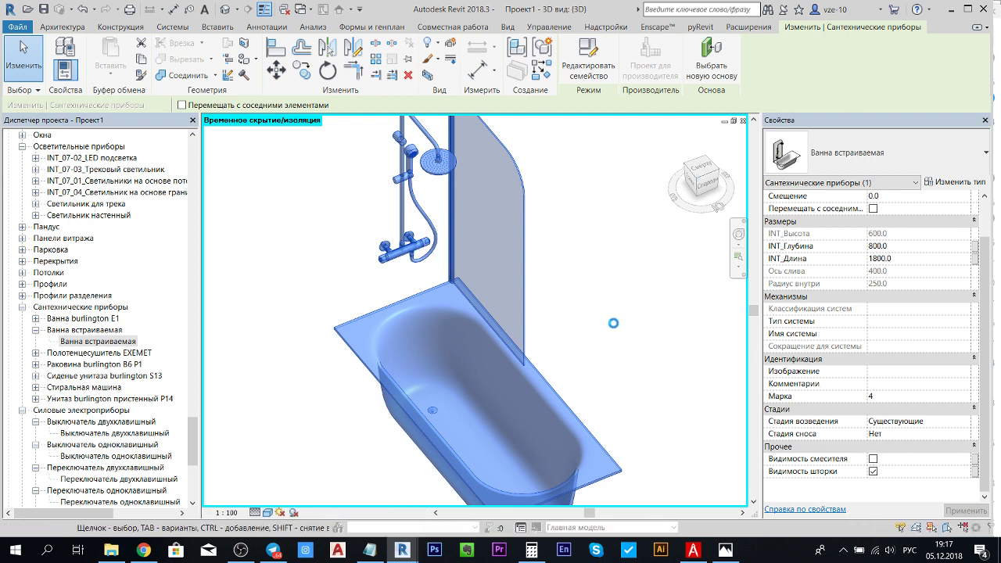
click(873, 471)
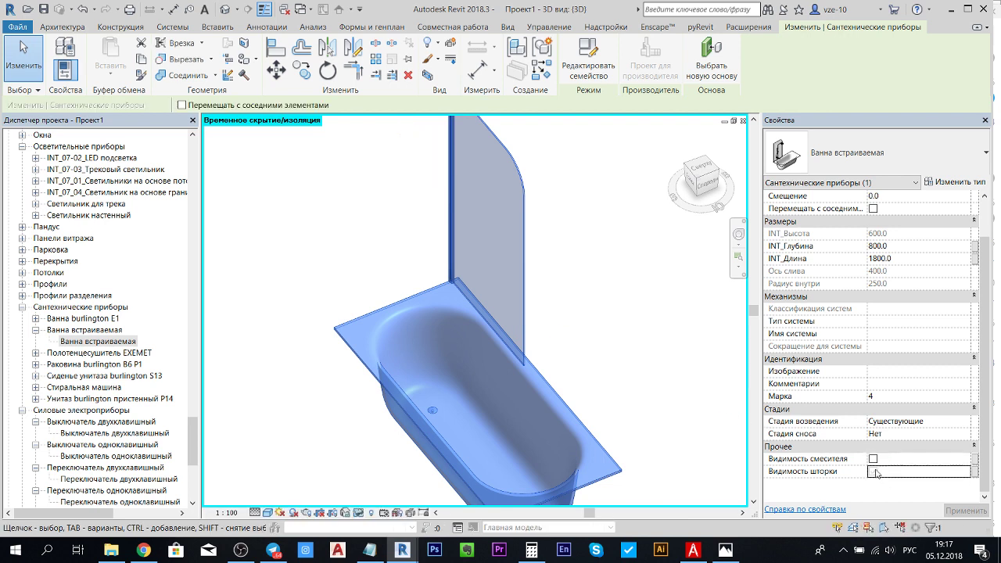
click(873, 459)
click(873, 472)
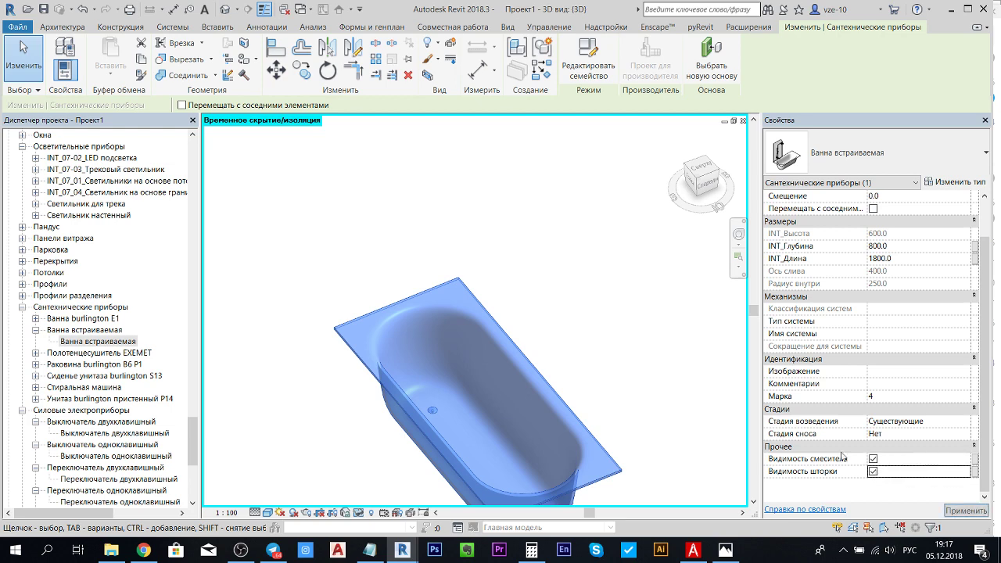
Deselect, pan and orbit to view the tub from lower down, then reselect the bathtub assembly
scroll(605, 297, down, 1)
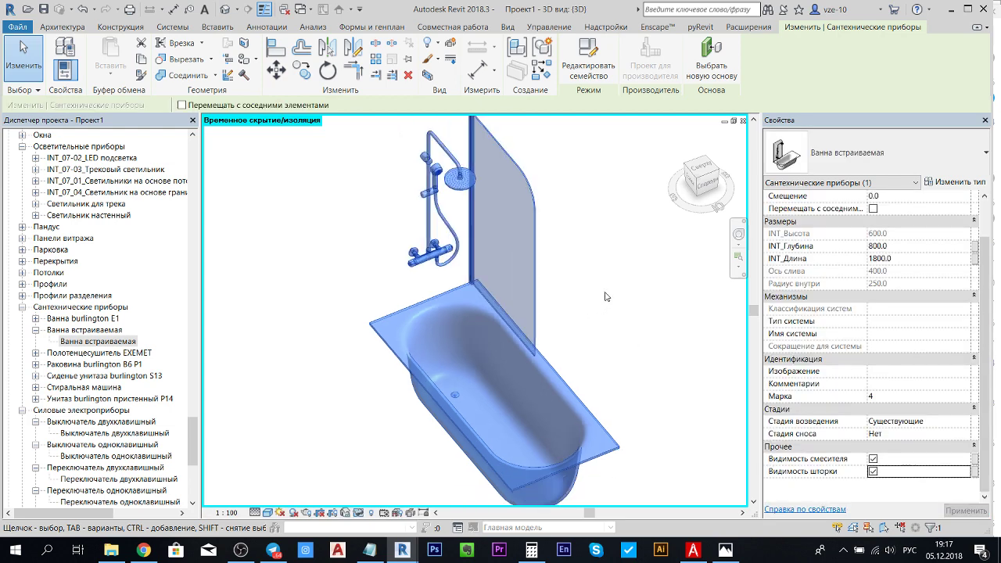
scroll(605, 297, down, 1)
click(605, 297)
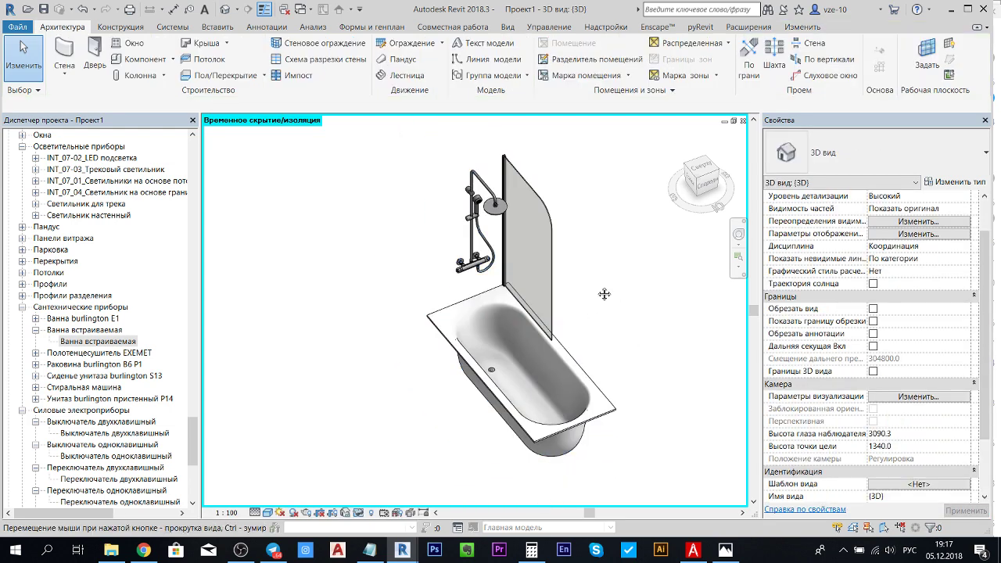
middle_drag(605, 297, 542, 290)
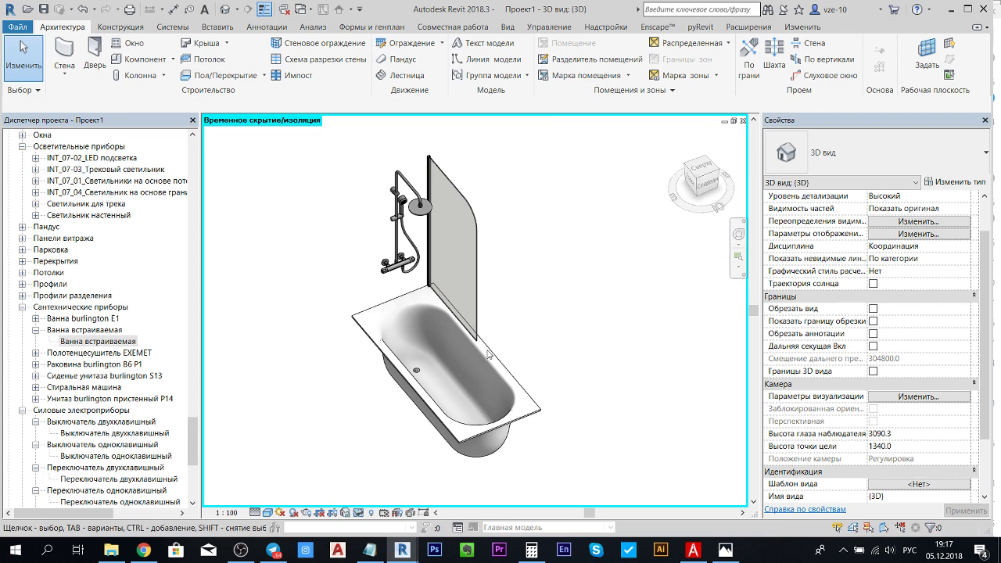
mouse_move(582, 374)
shift+middle_down()
mouse_move(580, 349)
mouse_move(545, 388)
shift+middle_up()
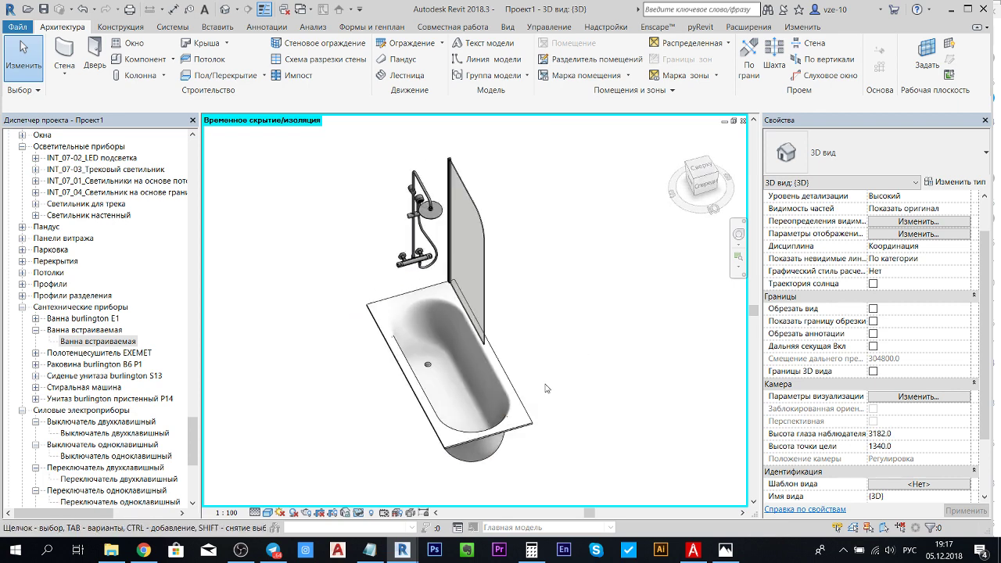
click(498, 352)
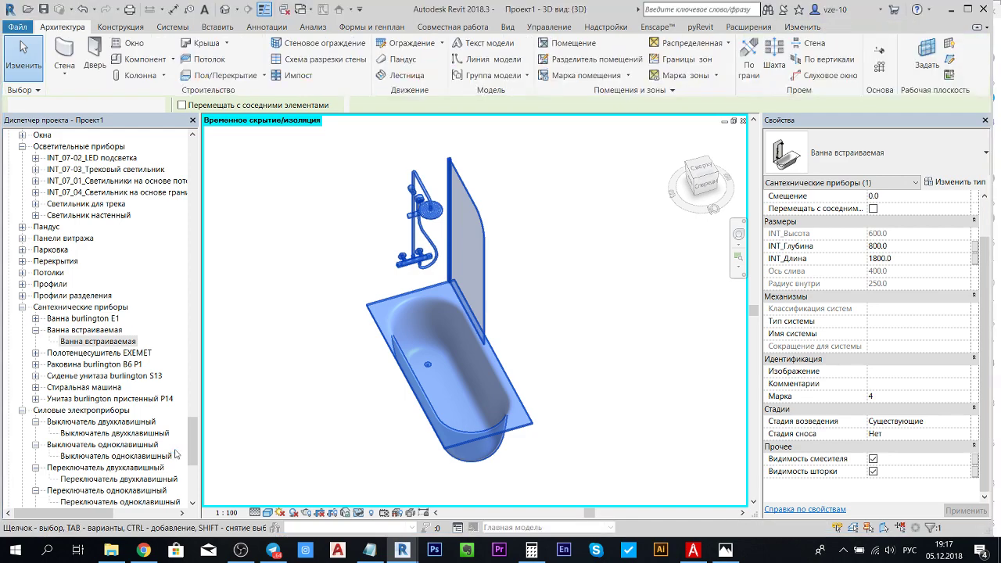
scroll(181, 432, up, 10)
scroll(117, 313, up, 10)
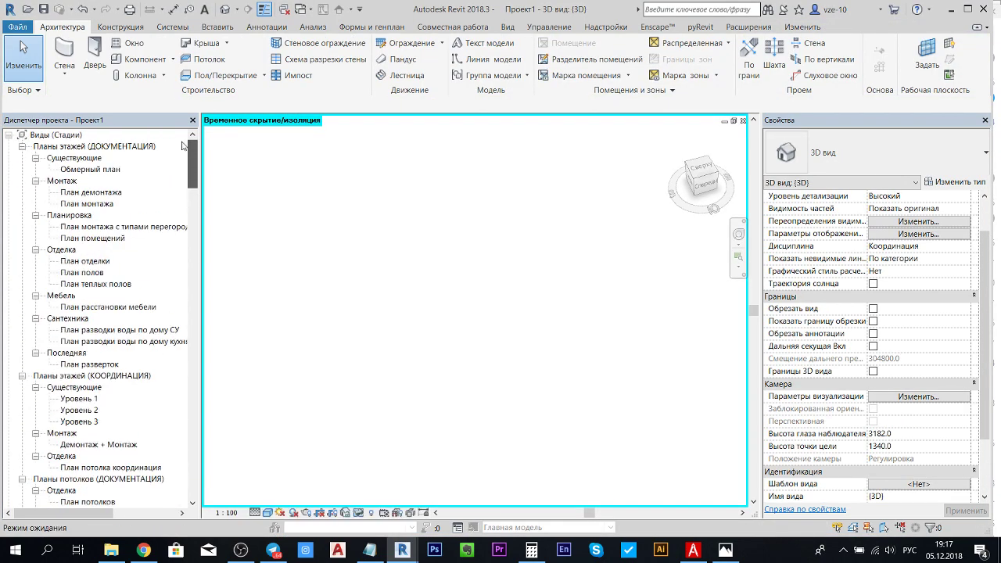
In the Обмерный план floor plan, place the built-in bathtub against the top-right corner walls
click(103, 170)
double_click(102, 169)
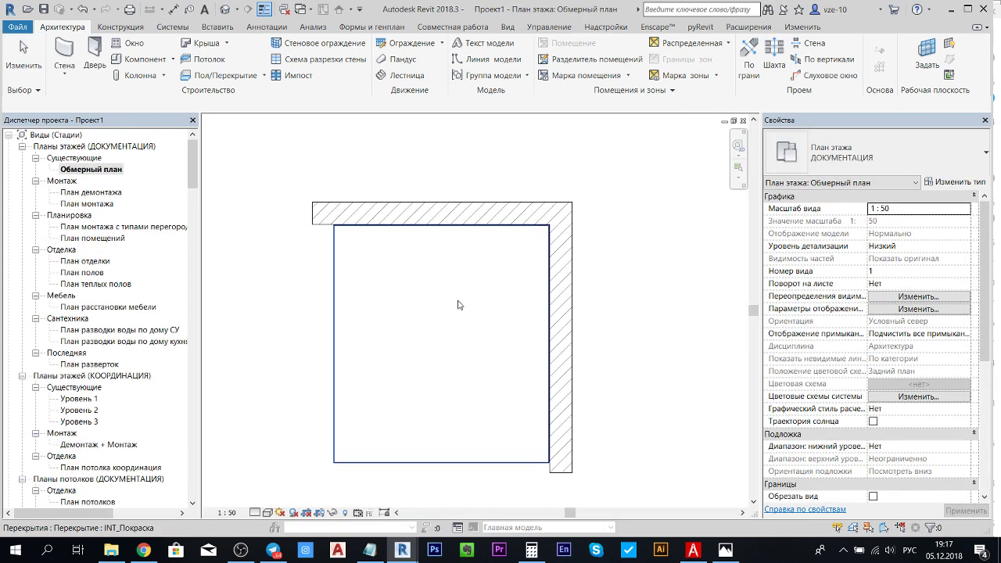
mouse_move(458, 301)
middle_down()
mouse_move(407, 305)
mouse_move(440, 320)
middle_up()
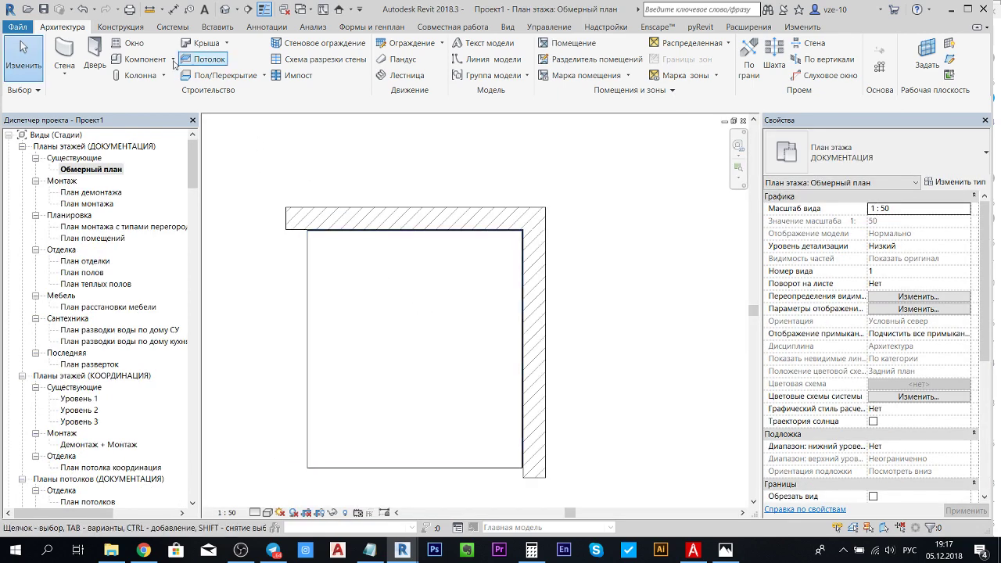
click(135, 59)
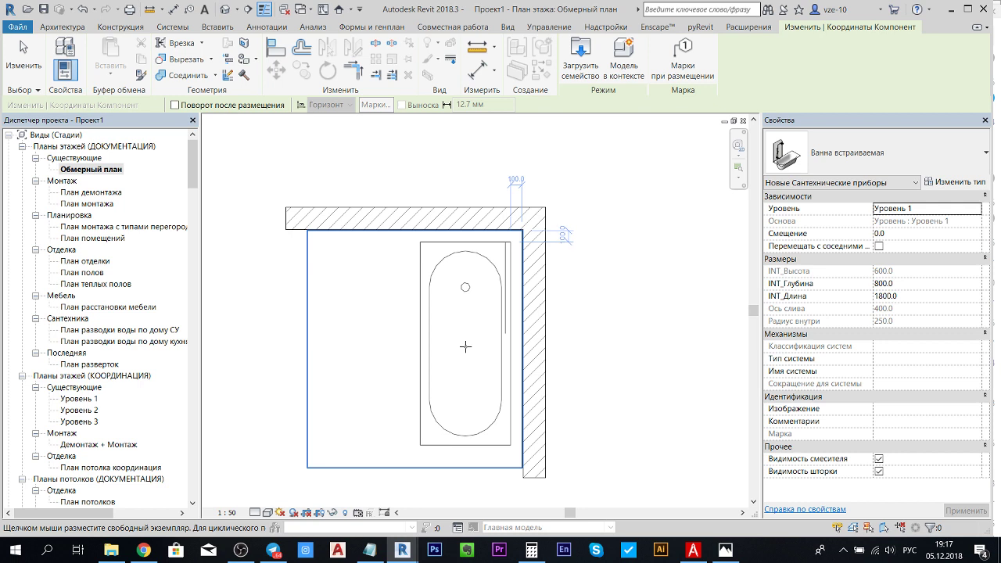
click(465, 346)
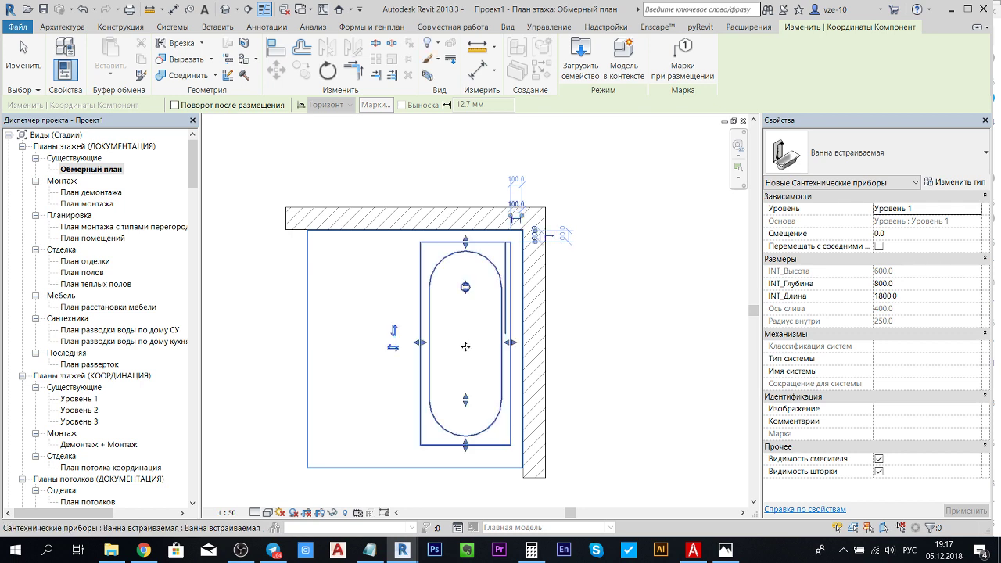
key(Escape)
key(Escape)
Drag the placed bathtub's edges, shortening INT_Длина from 1800 to 1661.6, then recentre the plan
click(422, 344)
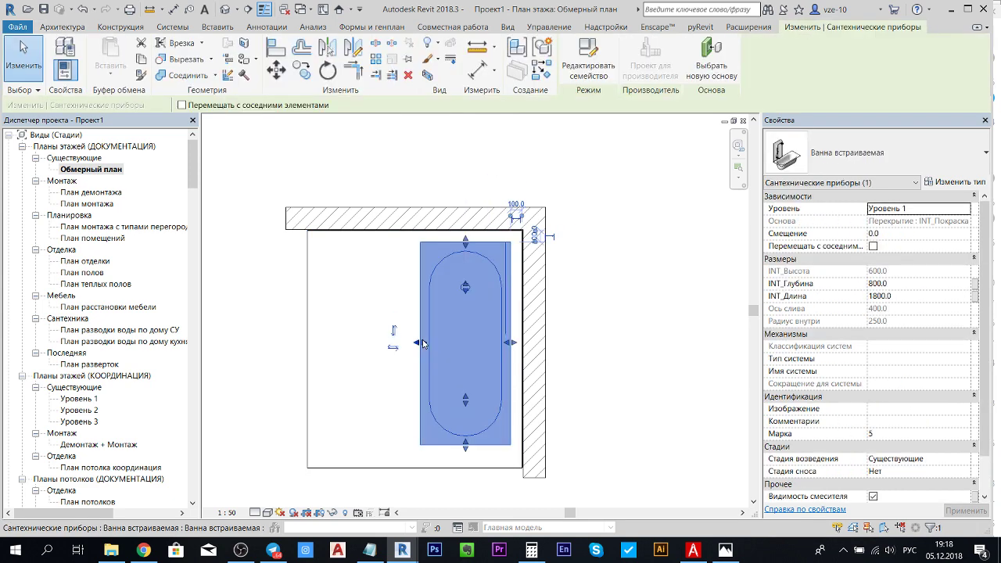
drag(422, 346, 408, 346)
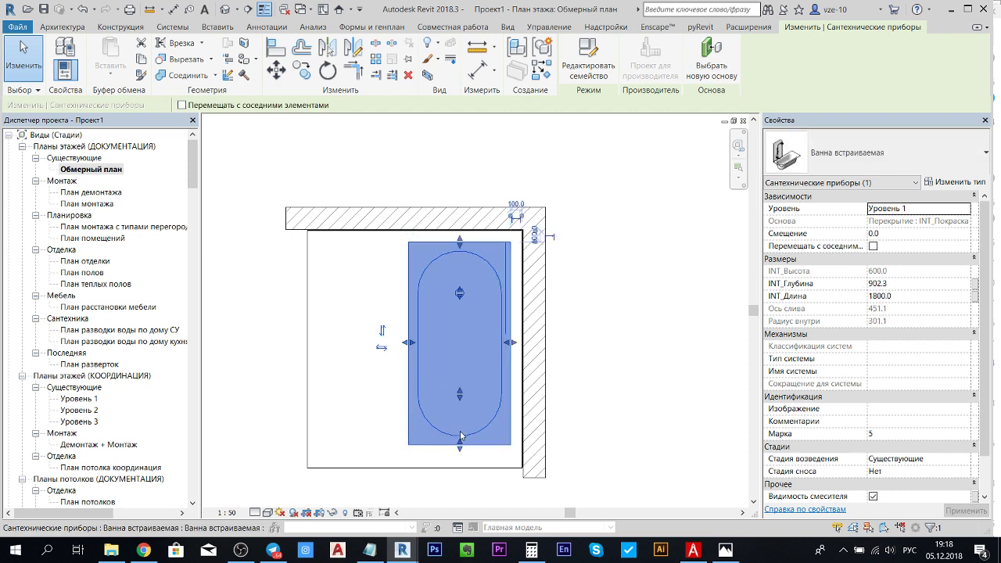
drag(460, 432, 460, 432)
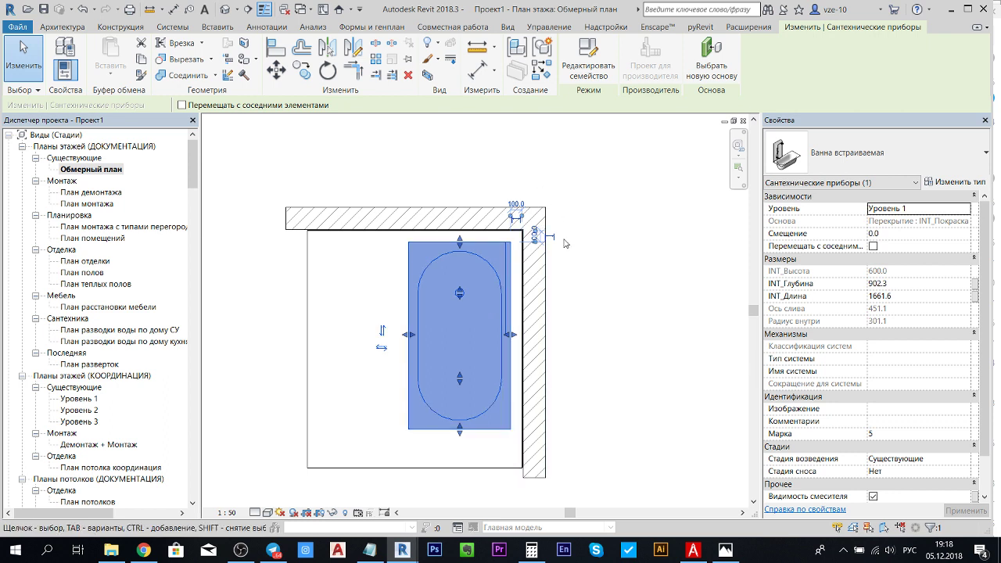
scroll(566, 243, up, 2)
scroll(488, 247, up, 1)
scroll(488, 247, up, 1)
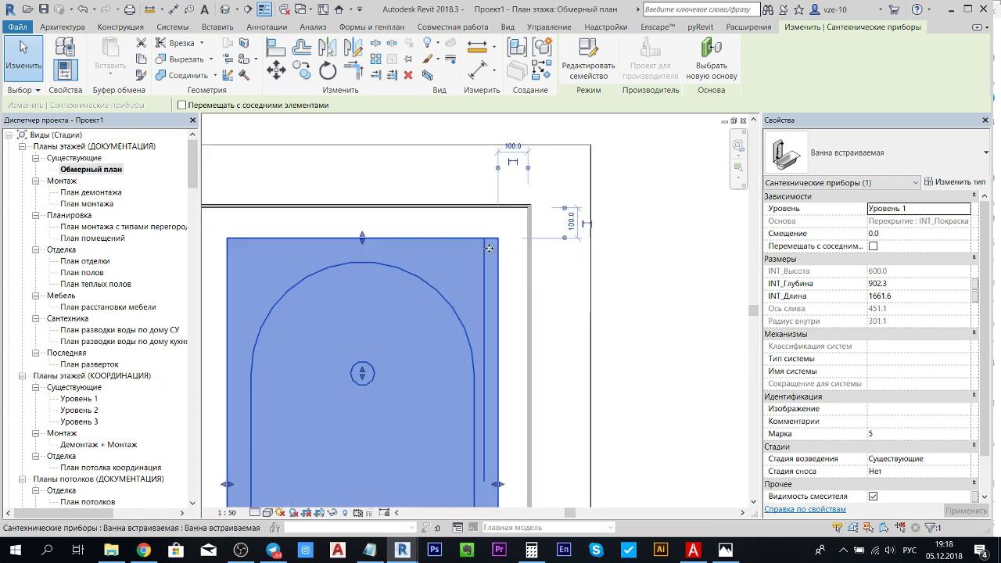
scroll(460, 351, down, 2)
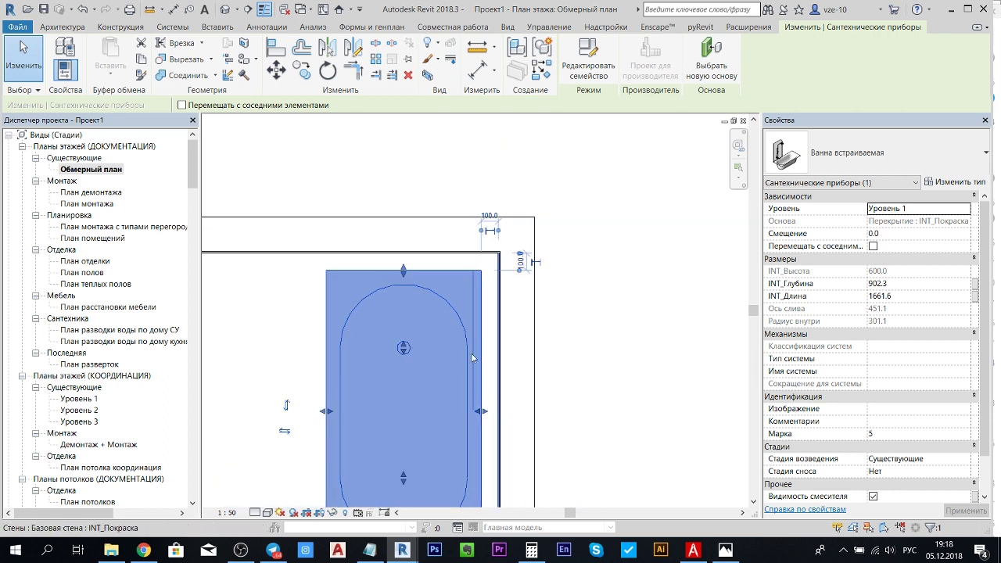
scroll(458, 381, down, 1)
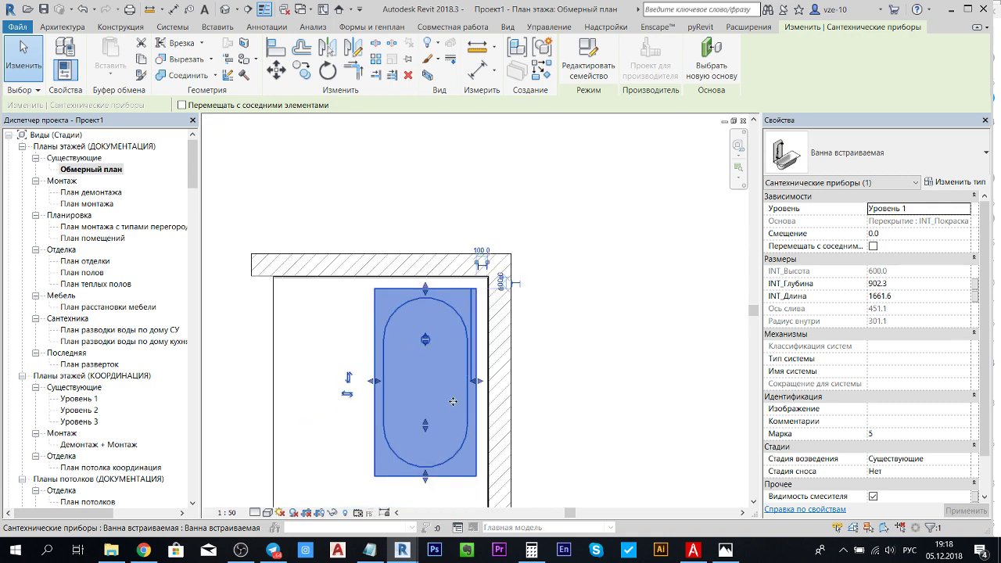
key(Escape)
mouse_move(458, 384)
middle_down()
mouse_move(576, 371)
mouse_move(613, 332)
middle_up()
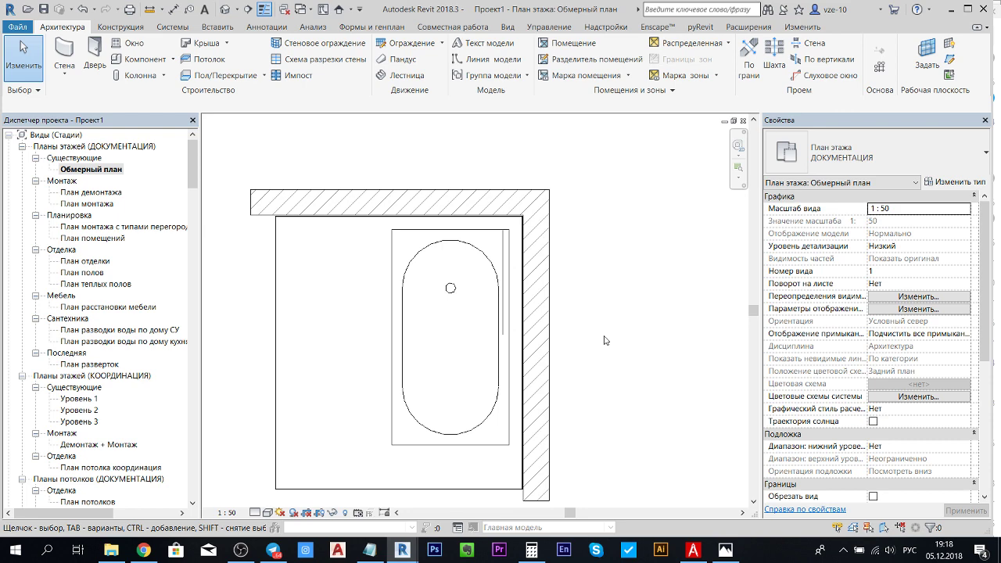
Set the bathtub's INT_Глубина to 800 and INT_Длина to 1800 in Properties
scroll(508, 281, up, 2)
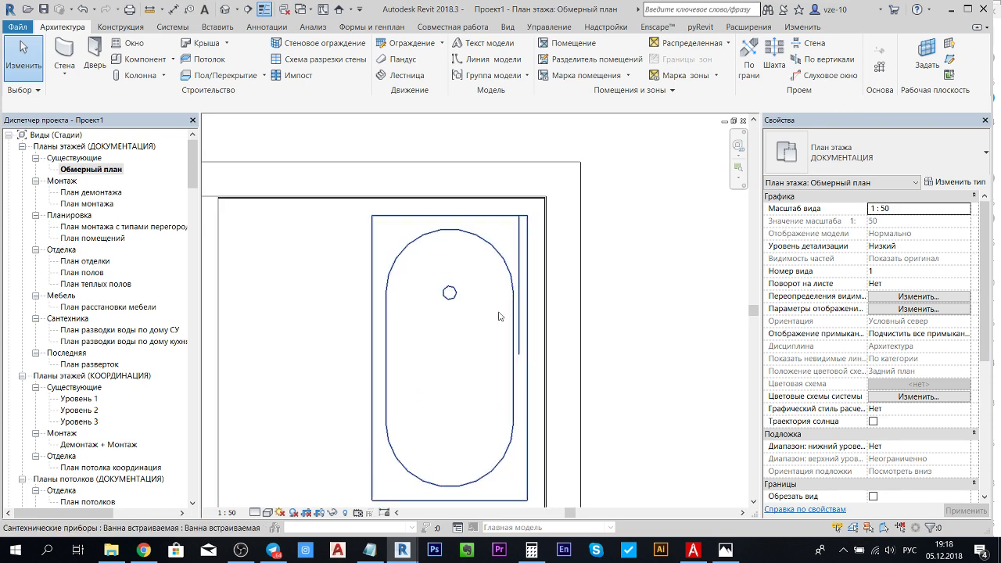
click(491, 250)
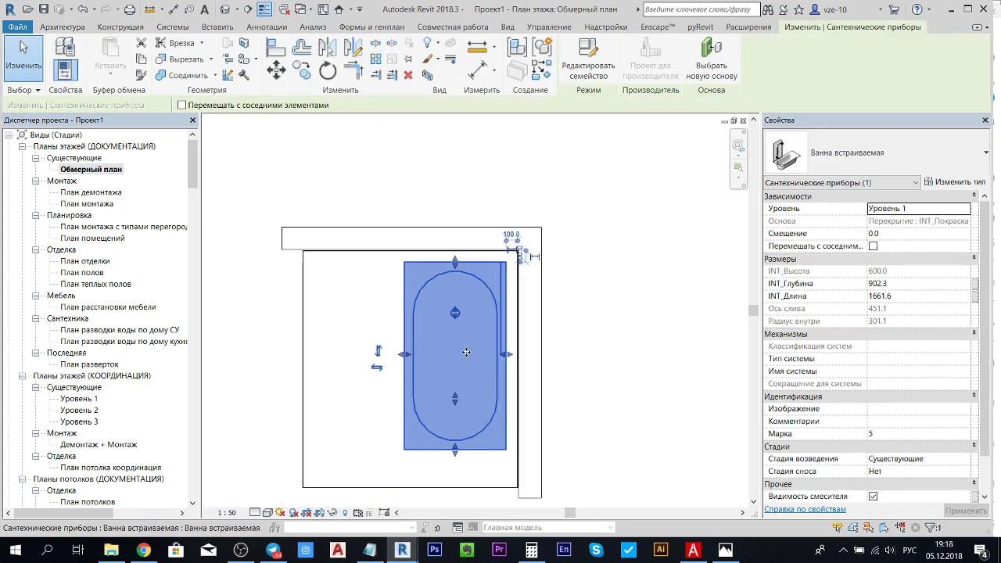
scroll(374, 341, down, 1)
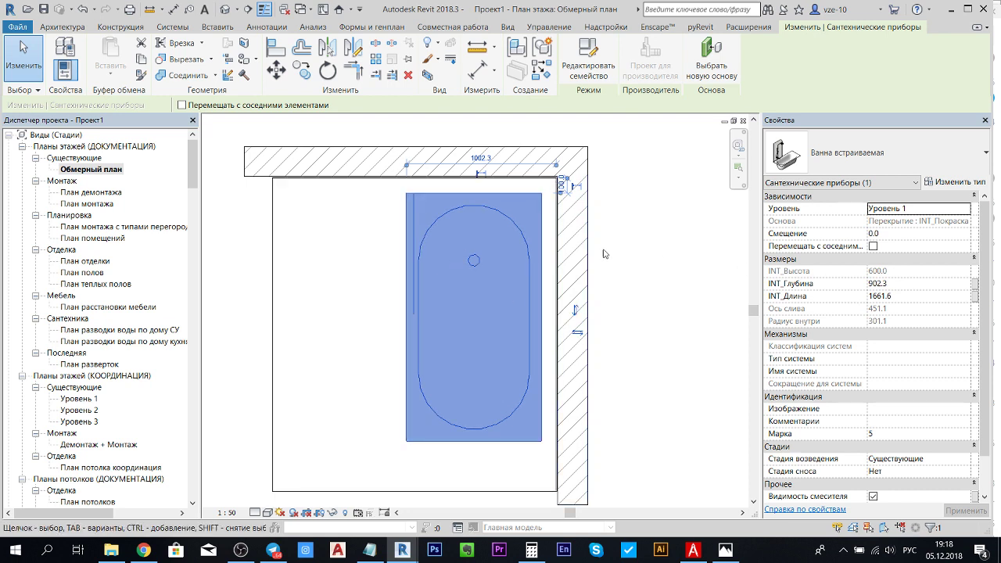
click(923, 287)
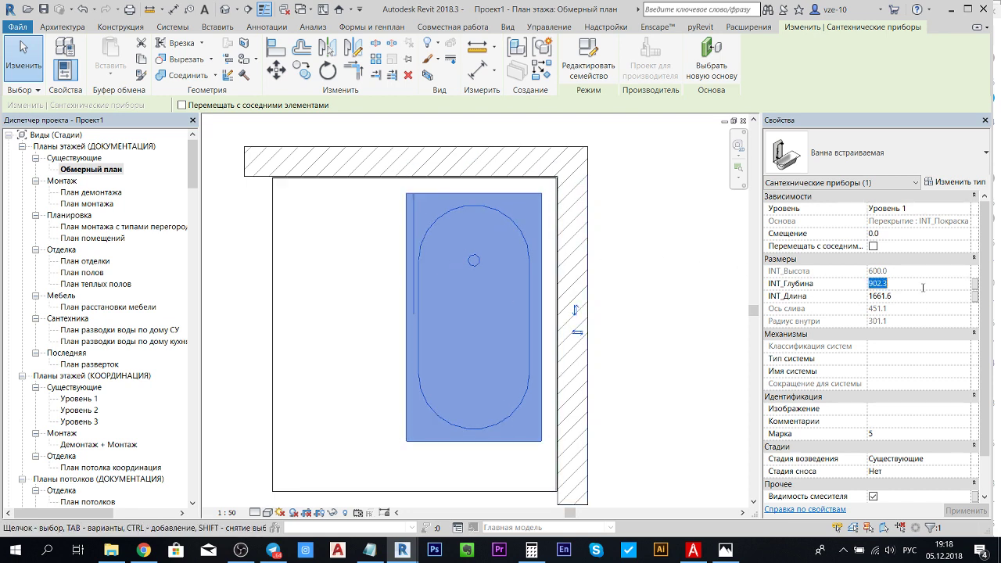
text(800)
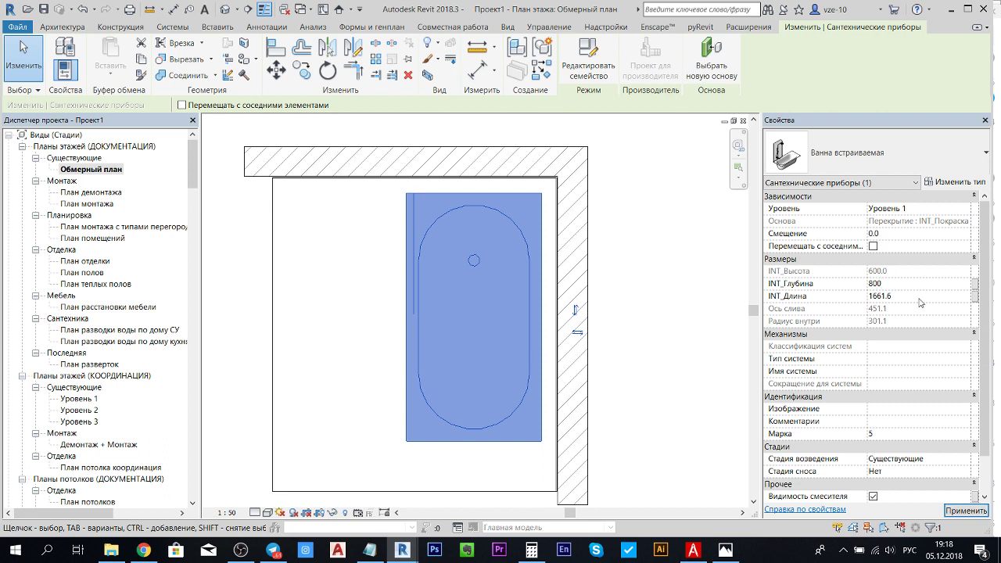
click(920, 298)
text(1800)
key(Return)
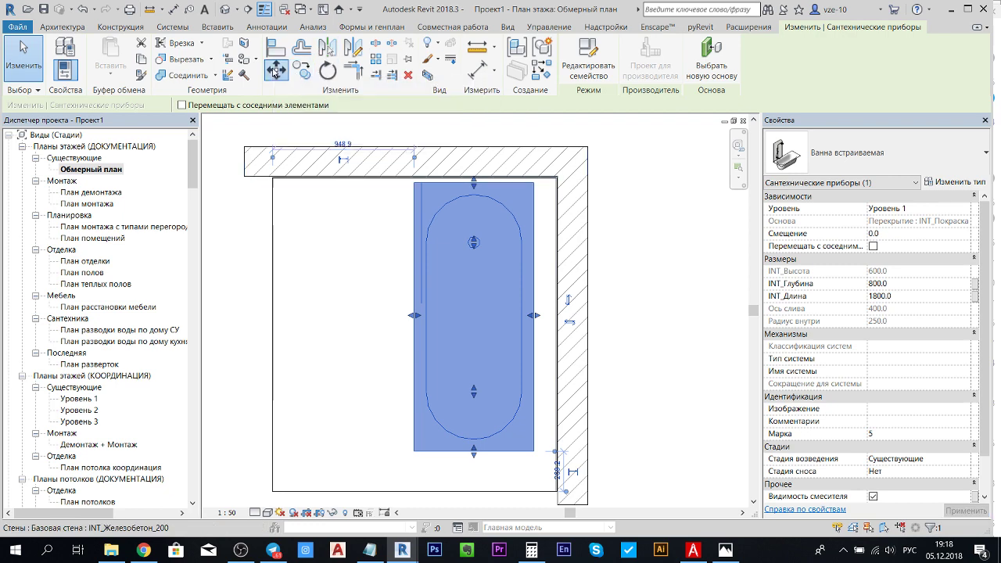
Move the bathtub with MV so its corner sits in the top-right wall corner
scroll(557, 187, up, 2)
scroll(551, 182, up, 3)
key(m)
key(v)
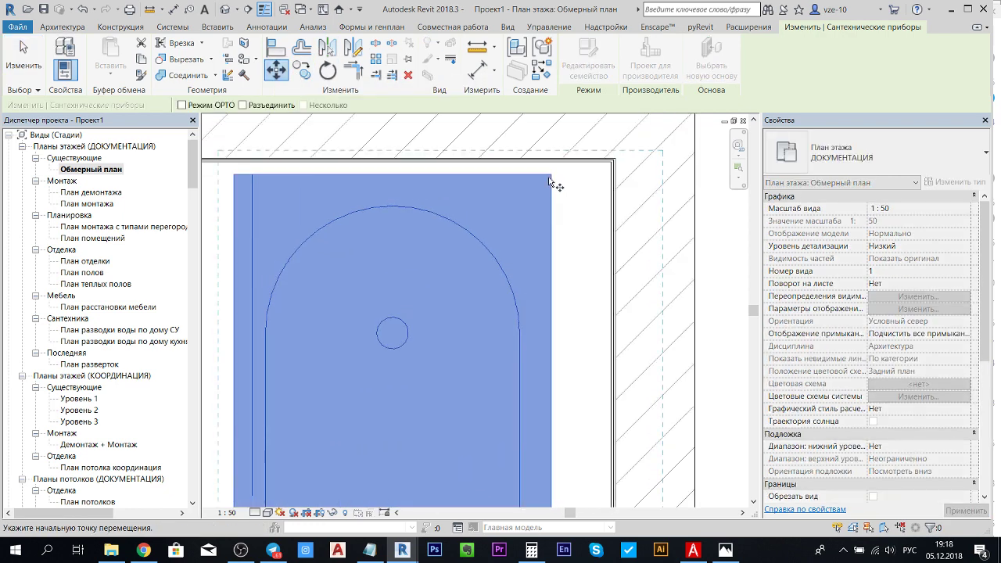
scroll(644, 157, up, 2)
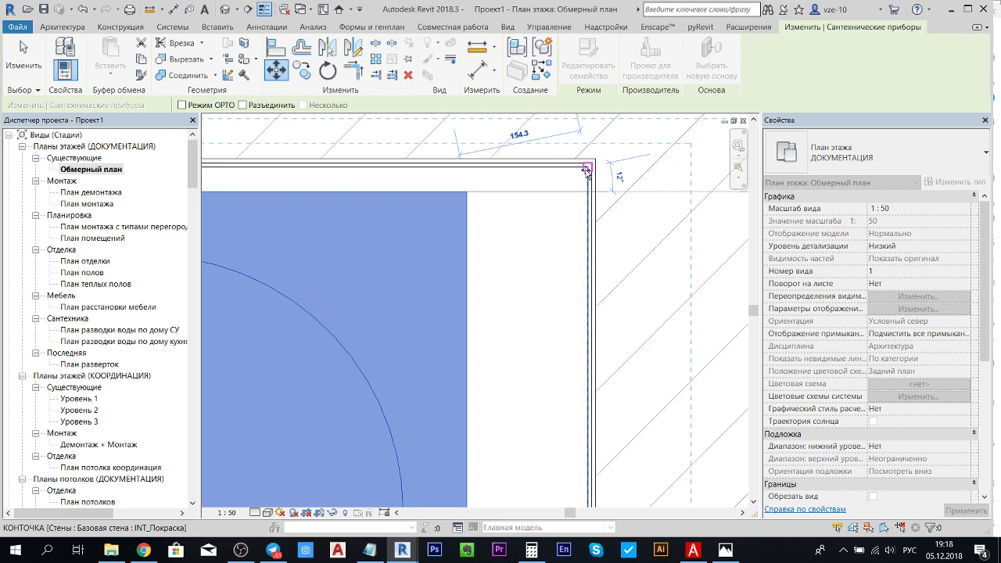
click(492, 205)
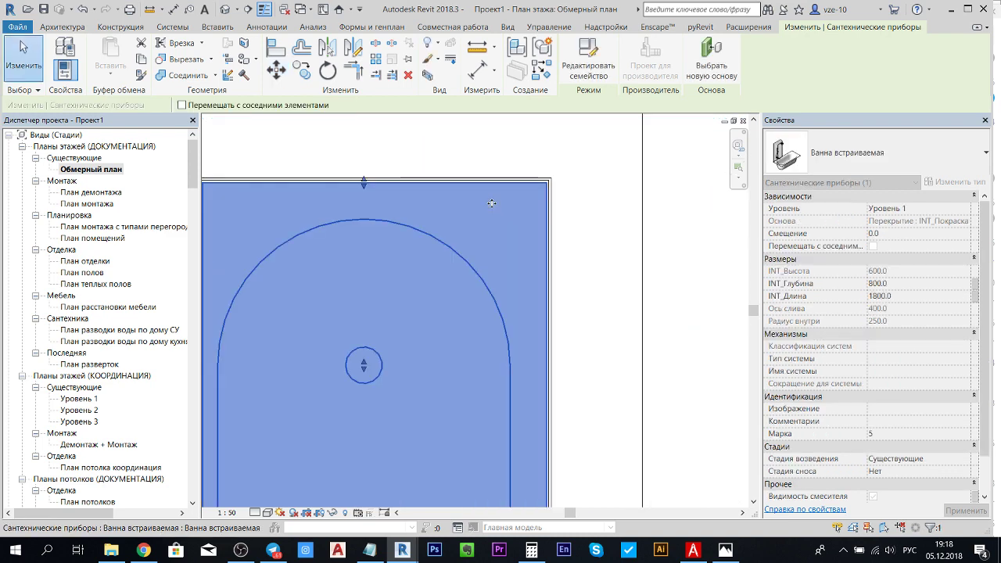
Stretch the tub's bottom end down to the wall, lengthening INT_Длина to 2100
scroll(492, 206, down, 3)
middle_drag(606, 379, 617, 355)
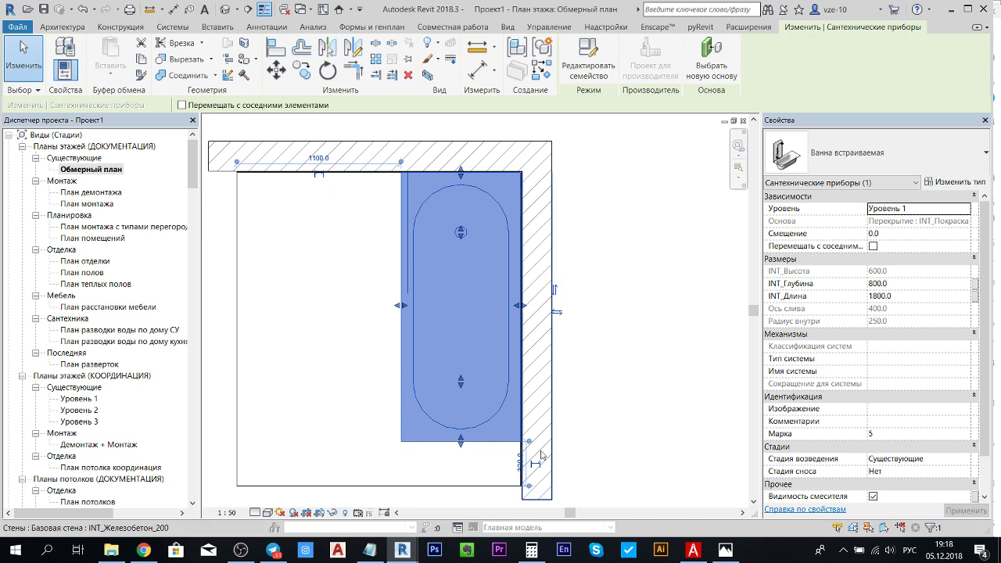
middle_drag(557, 437, 567, 413)
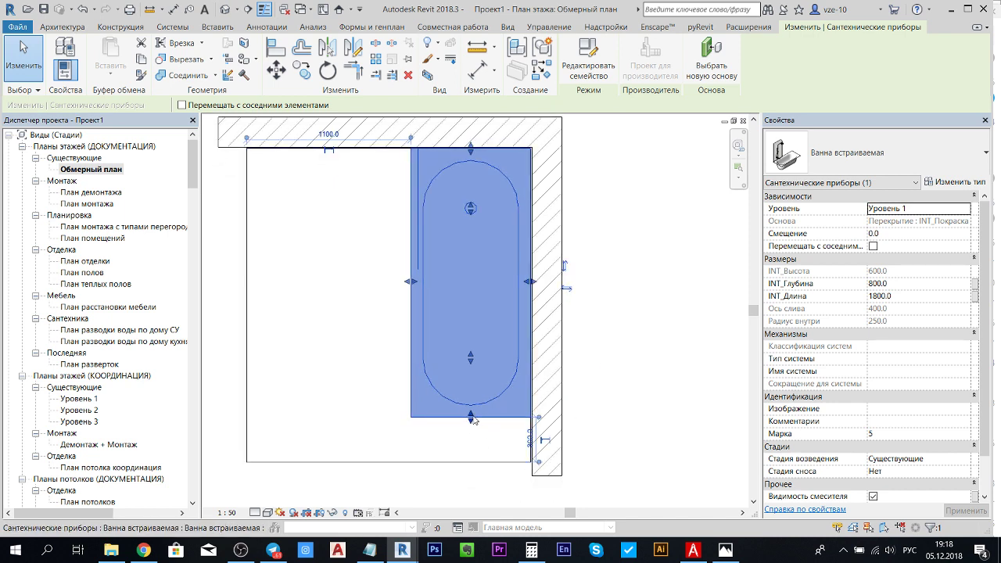
drag(476, 430, 474, 461)
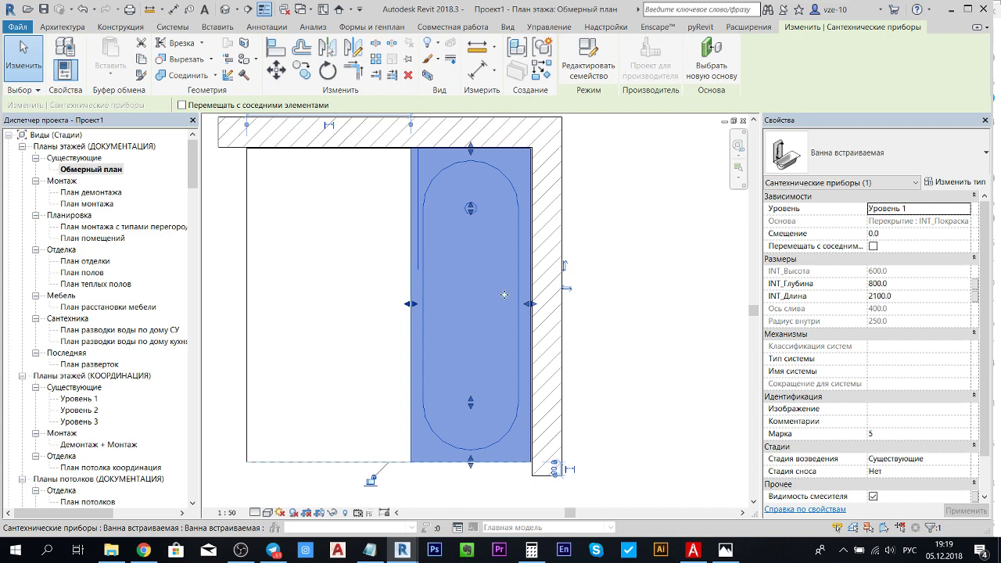
Deselect the stretched bathtub and switch to the 3D view from the Quick Access Toolbar
click(644, 330)
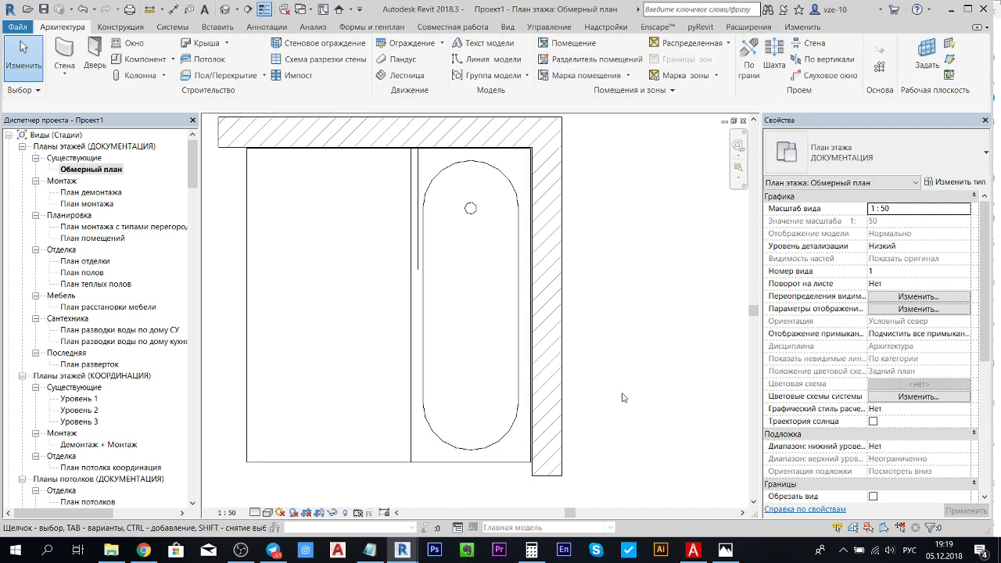
click(224, 9)
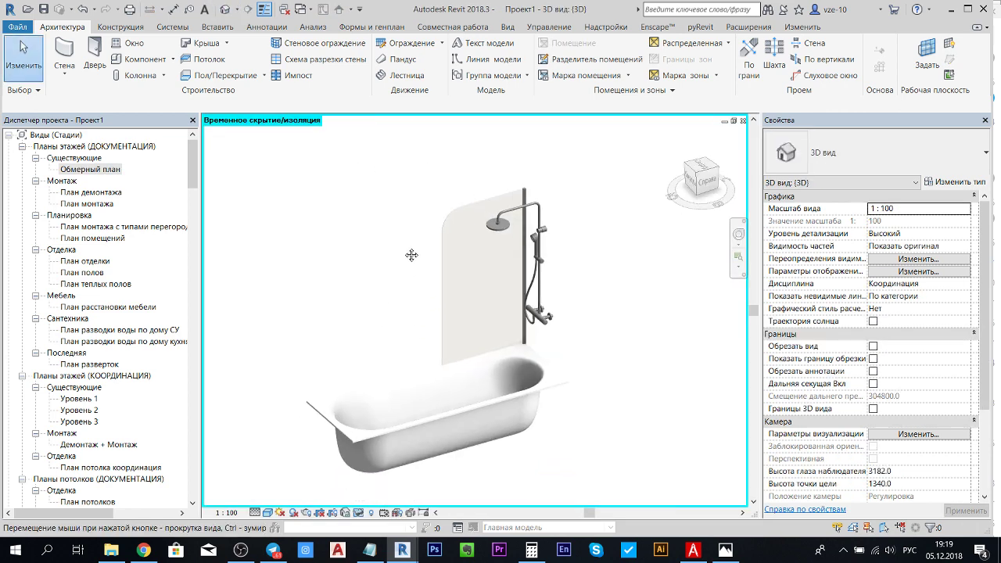
Reset temporary isolation to show all walls, then orbit and zoom in on the bathtub corner
shift+middle_drag(408, 318, 364, 508)
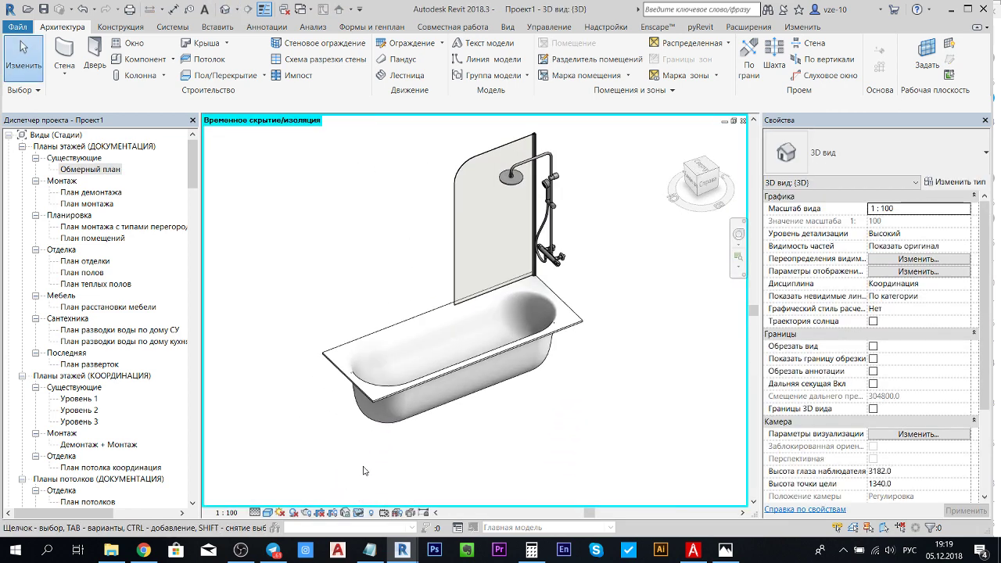
click(364, 512)
click(395, 309)
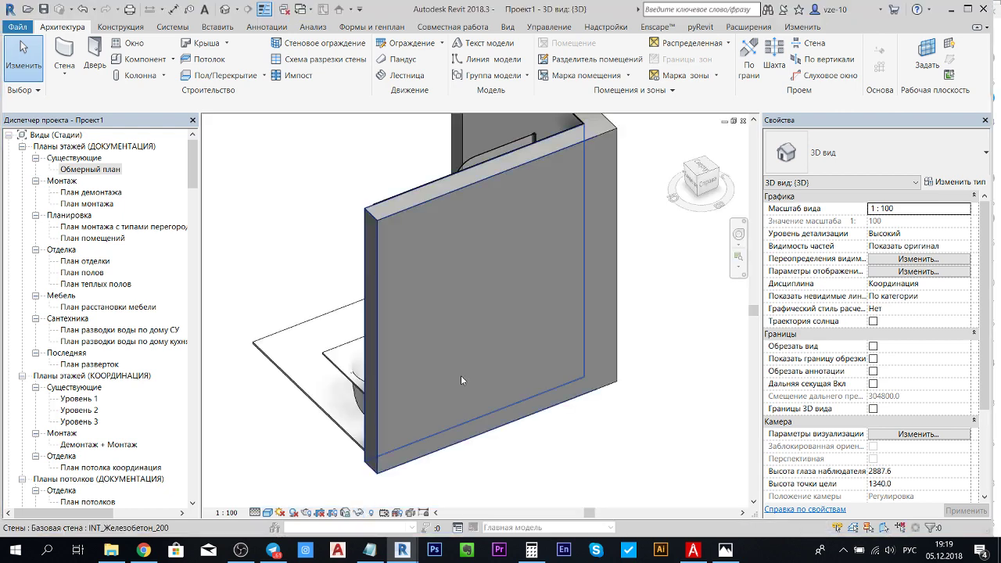
mouse_move(354, 426)
shift+middle_down()
mouse_move(451, 445)
mouse_move(534, 336)
shift+middle_up()
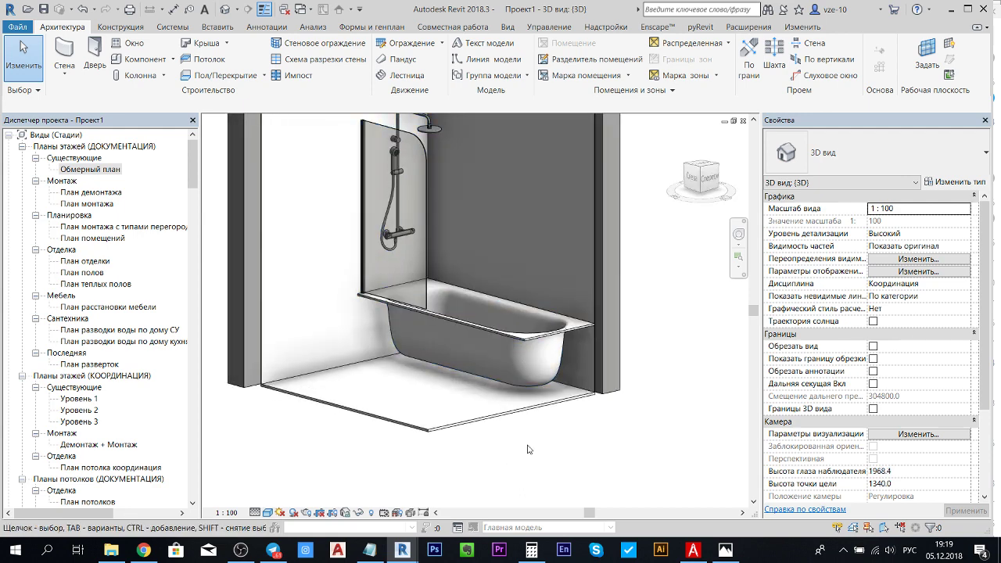
scroll(535, 336, up, 3)
shift+middle_drag(535, 336, 280, 266)
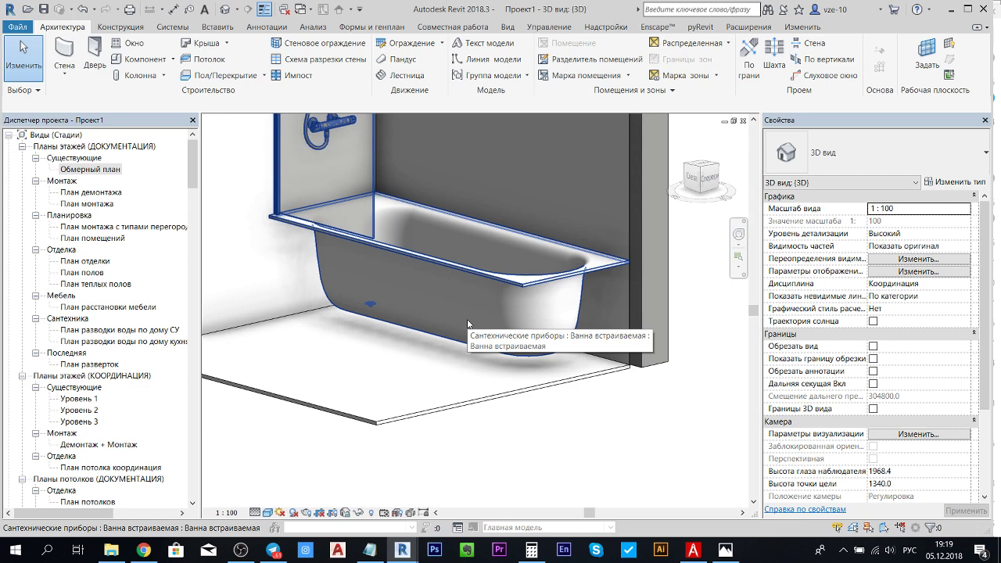
shift+middle_drag(654, 440, 664, 412)
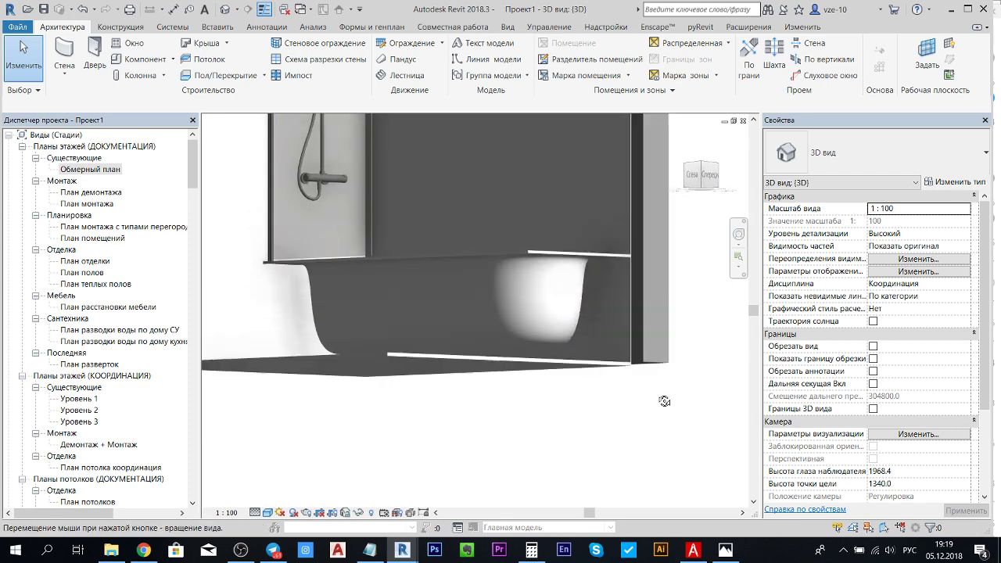
click(457, 242)
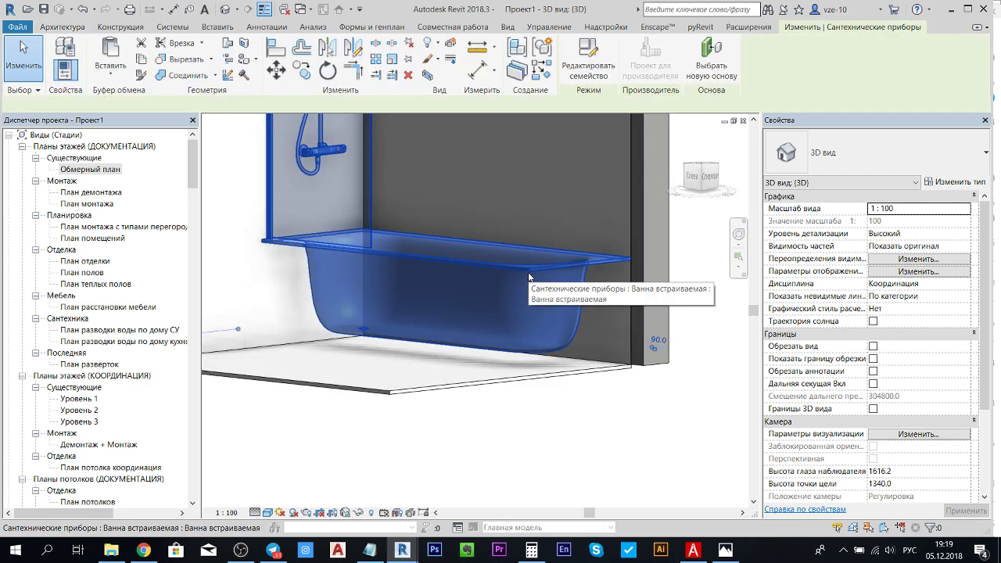
click(967, 185)
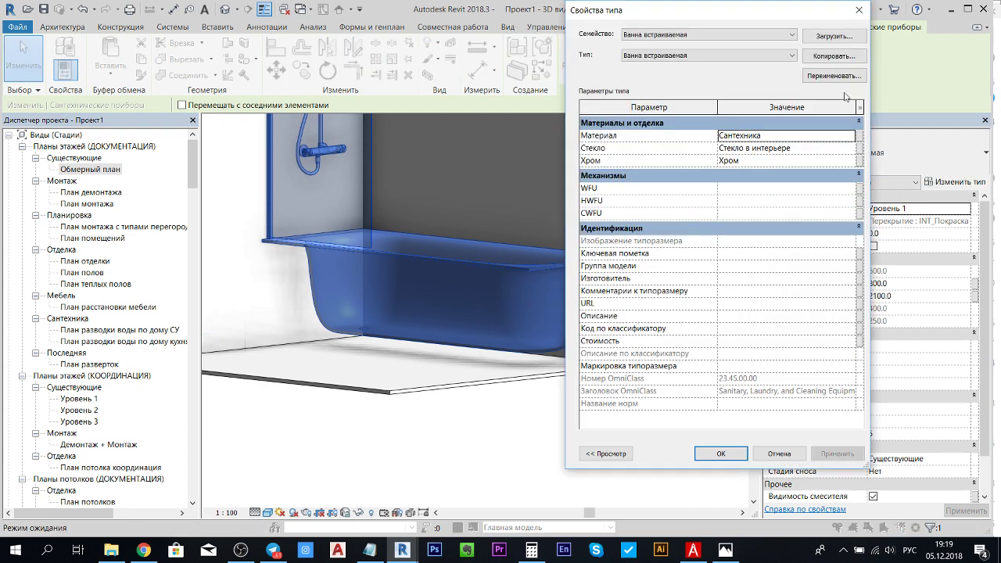
click(858, 11)
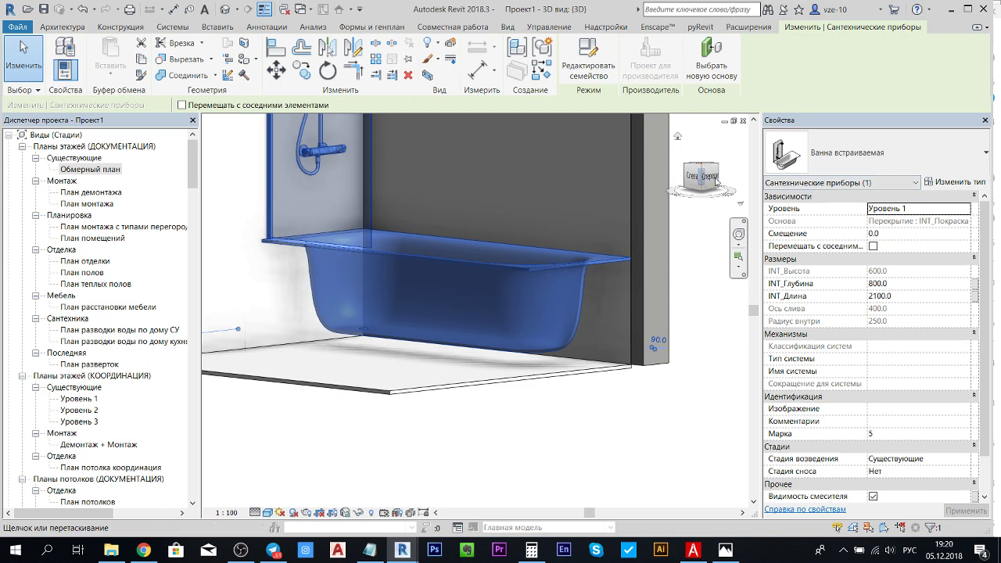
Review the bathtub from front and angled 3D views, then bring up the Enscape 2.4 render window
drag(707, 178, 655, 202)
click(655, 199)
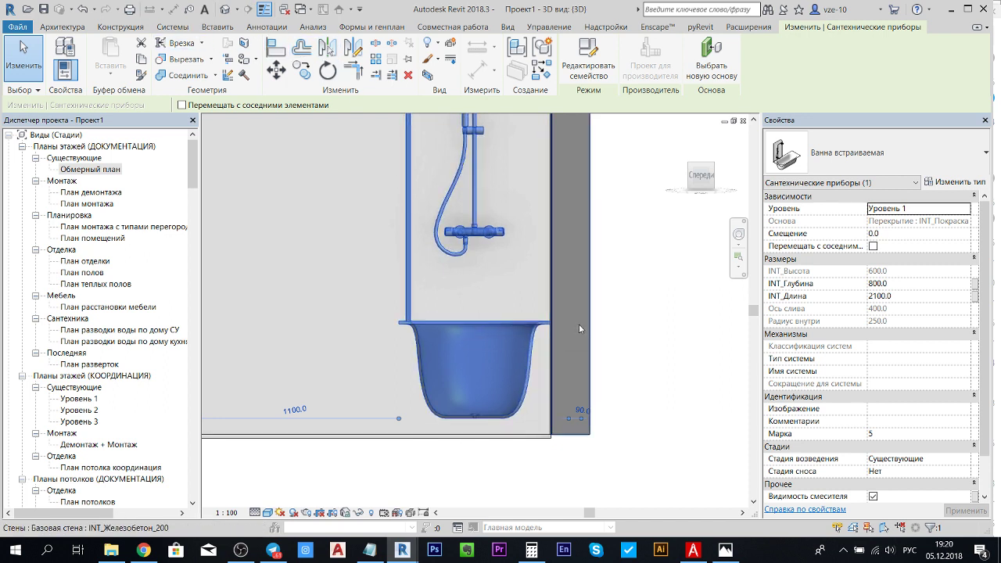
shift+middle_drag(592, 335, 571, 377)
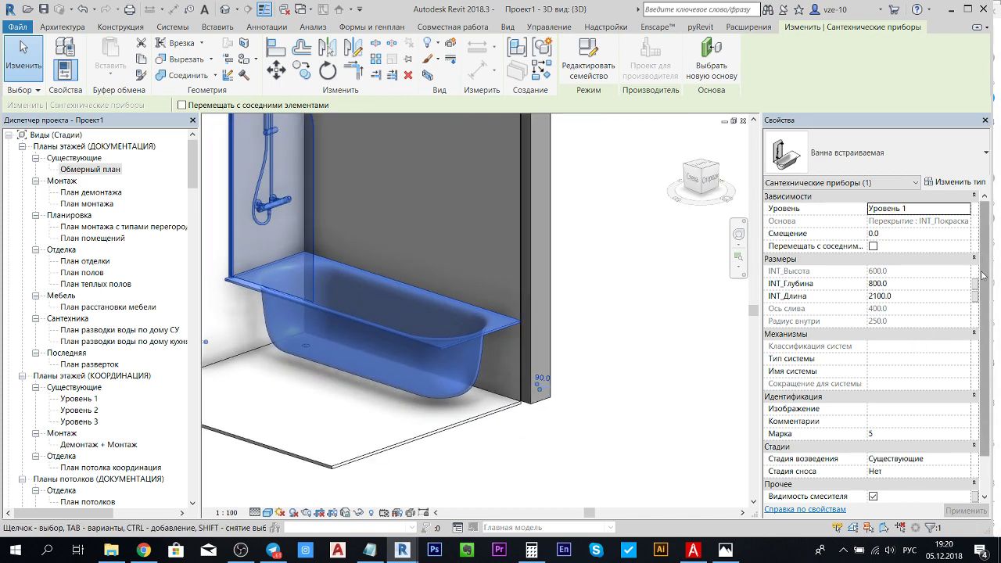
scroll(982, 275, down, 1)
scroll(983, 276, up, 1)
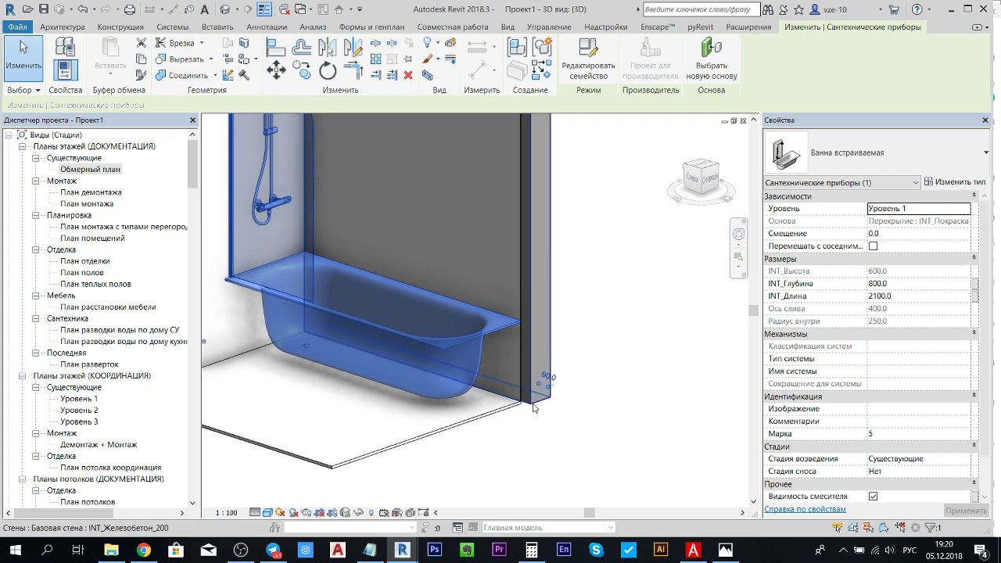
mouse_move(648, 373)
shift+middle_down()
mouse_move(652, 382)
mouse_move(624, 404)
mouse_move(637, 328)
mouse_move(681, 331)
mouse_move(657, 342)
mouse_move(679, 331)
mouse_move(674, 344)
shift+middle_up()
click(637, 326)
scroll(657, 342, down, 1)
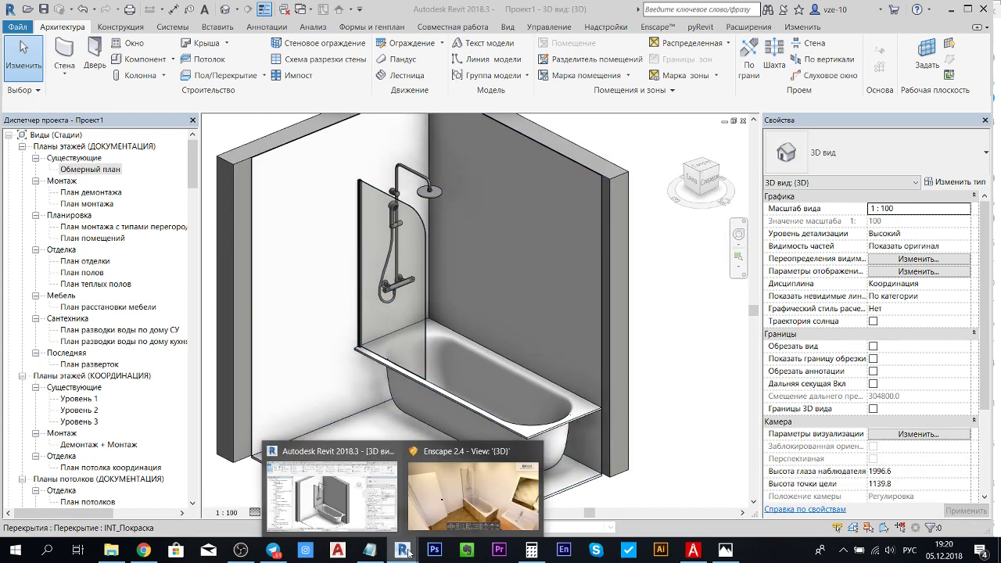
click(425, 505)
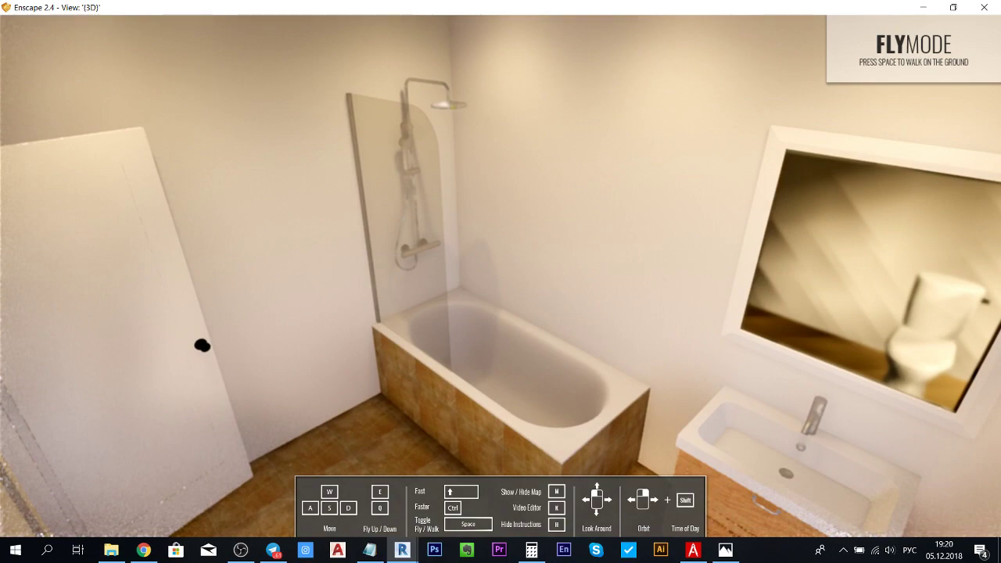
Switch Enscape to Walk mode and circle the bathtub, looking up at the shower mixer
key(w)
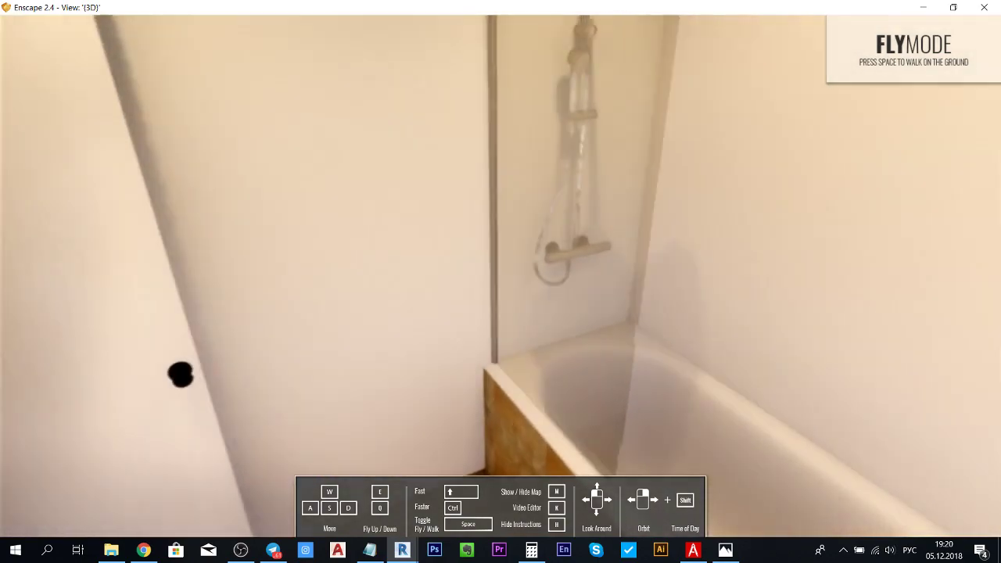
key(space)
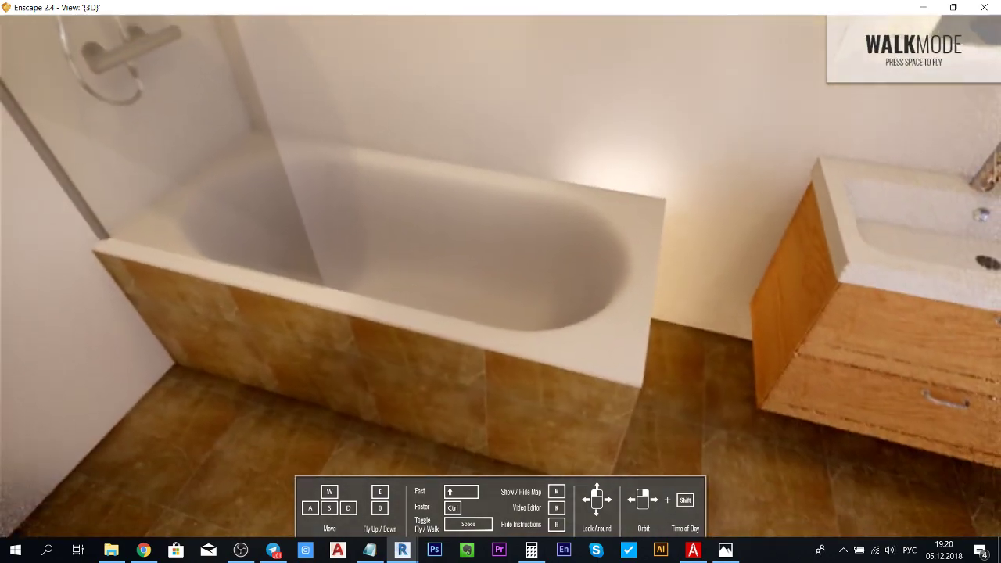
key(s)
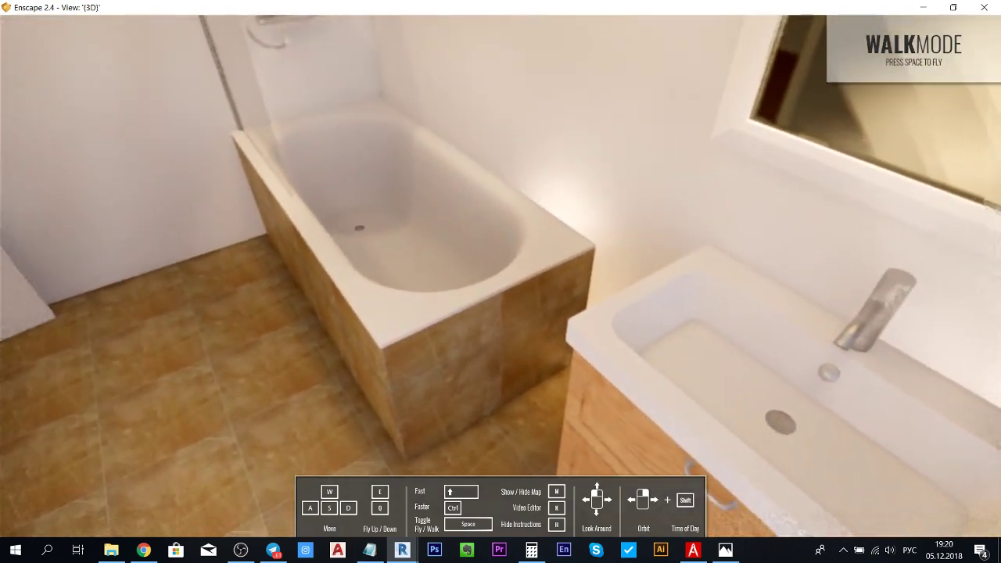
key(w)
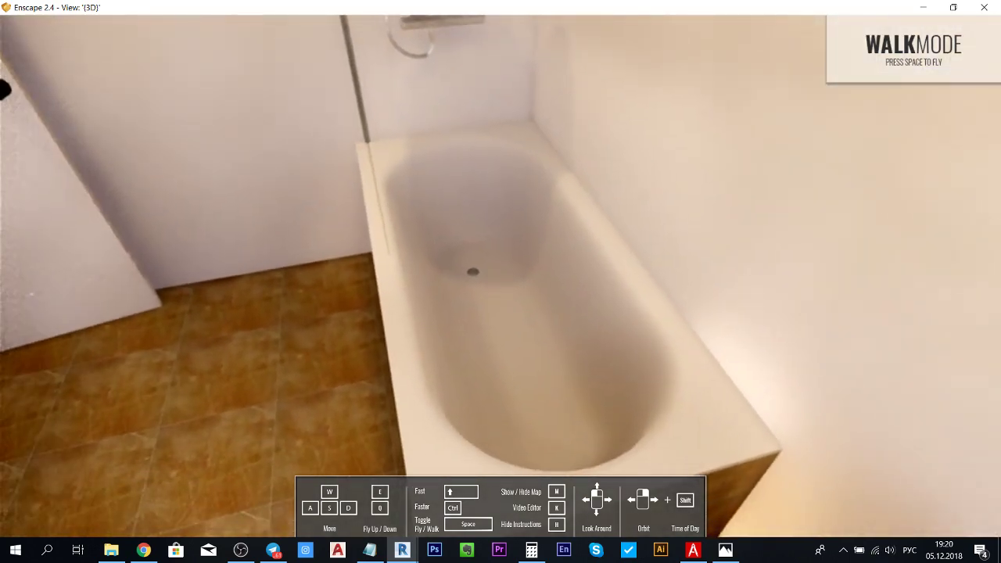
key(s)
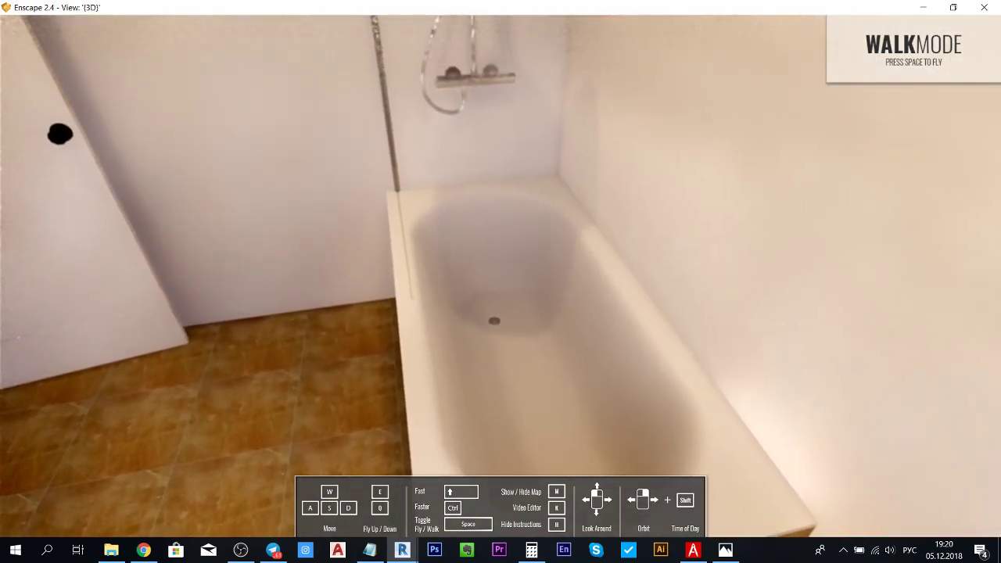
key(s)
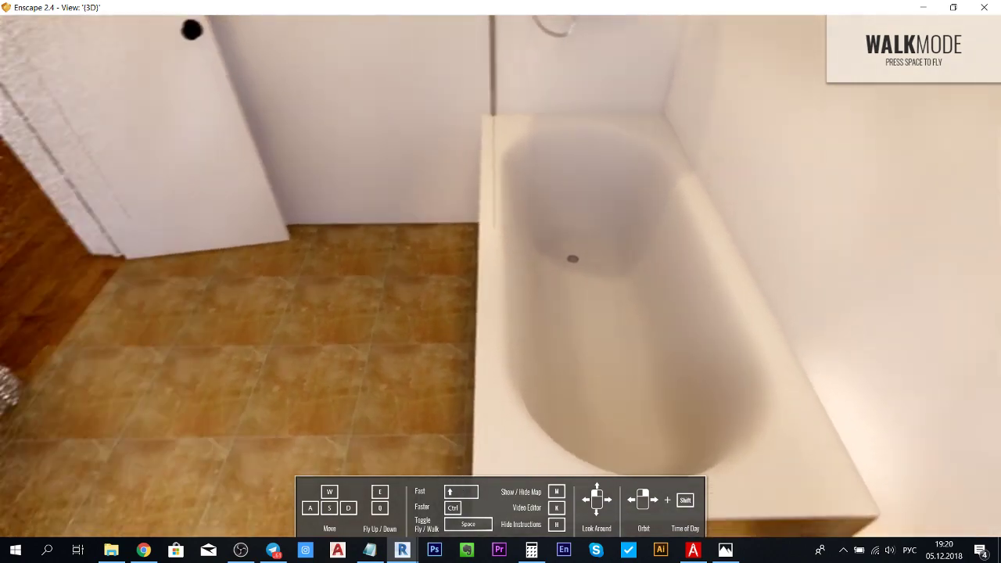
key(d)
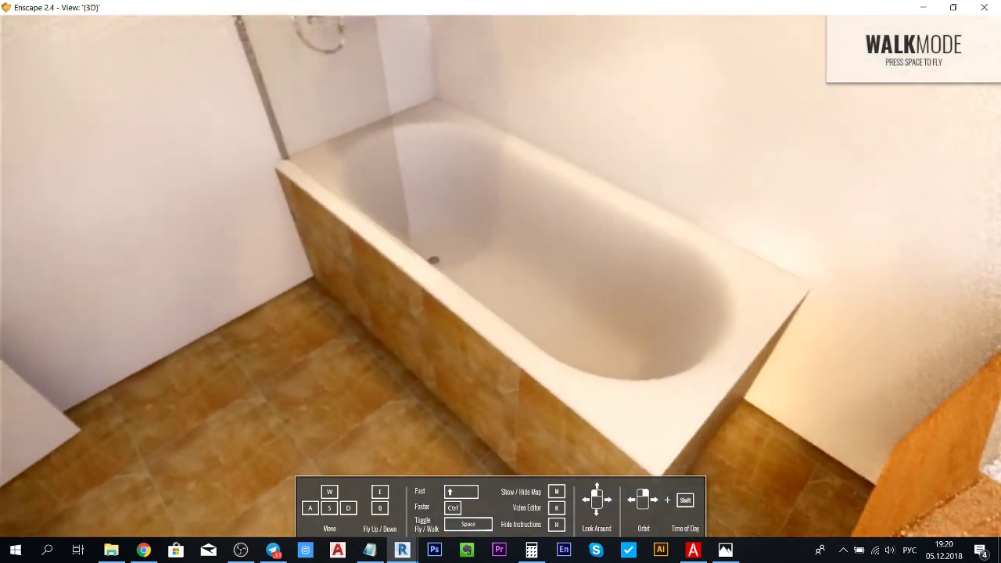
drag(500, 313, 500, 196)
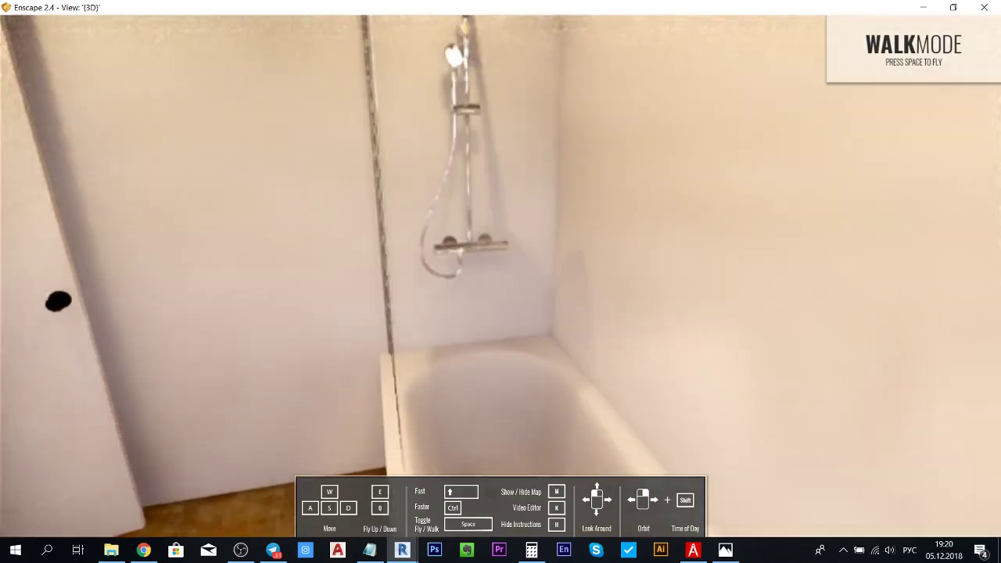
key(d)
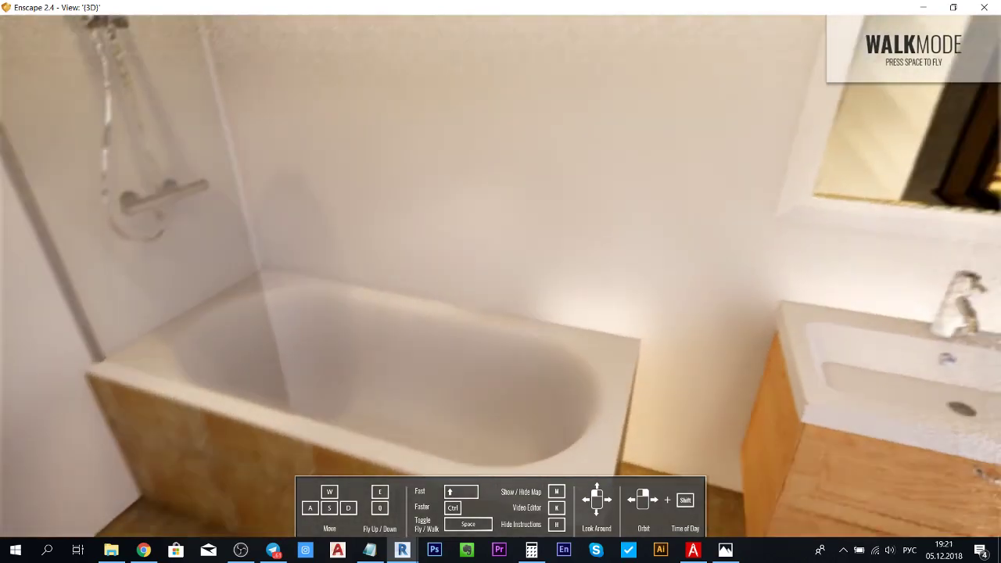
drag(500, 282, 391, 218)
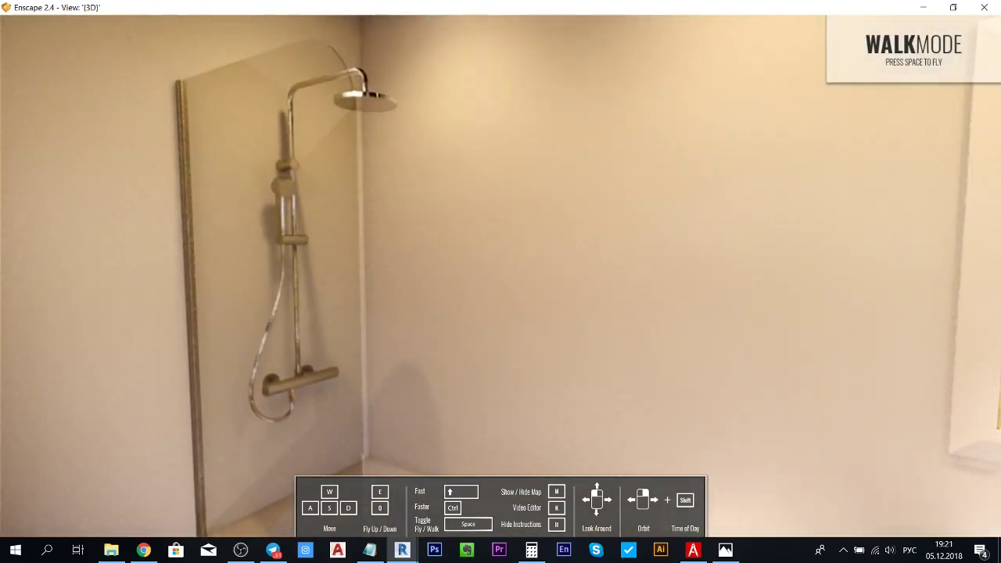
Walk up to the shower and glass screen for close-ups, then back away for wider views
key(s)
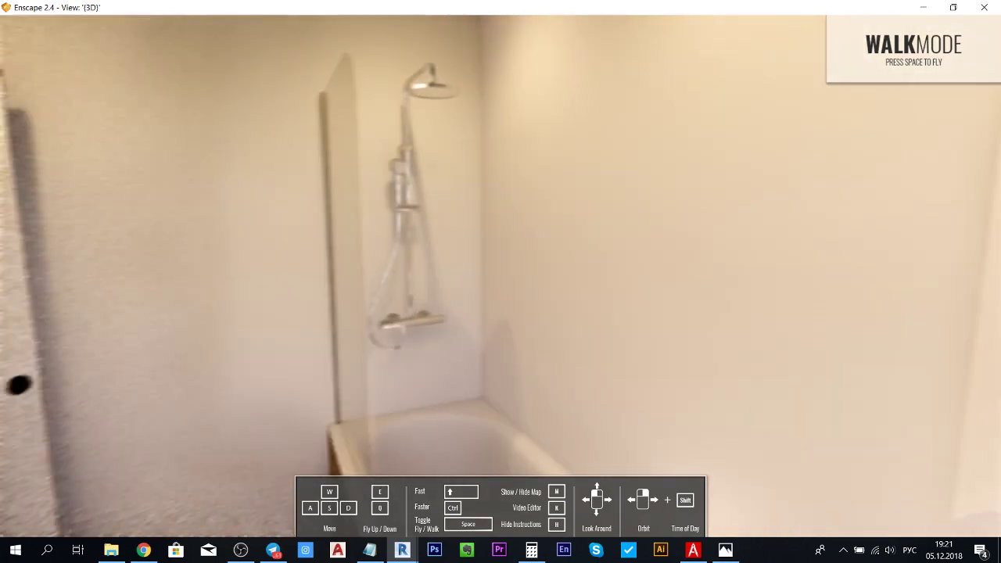
key(w)
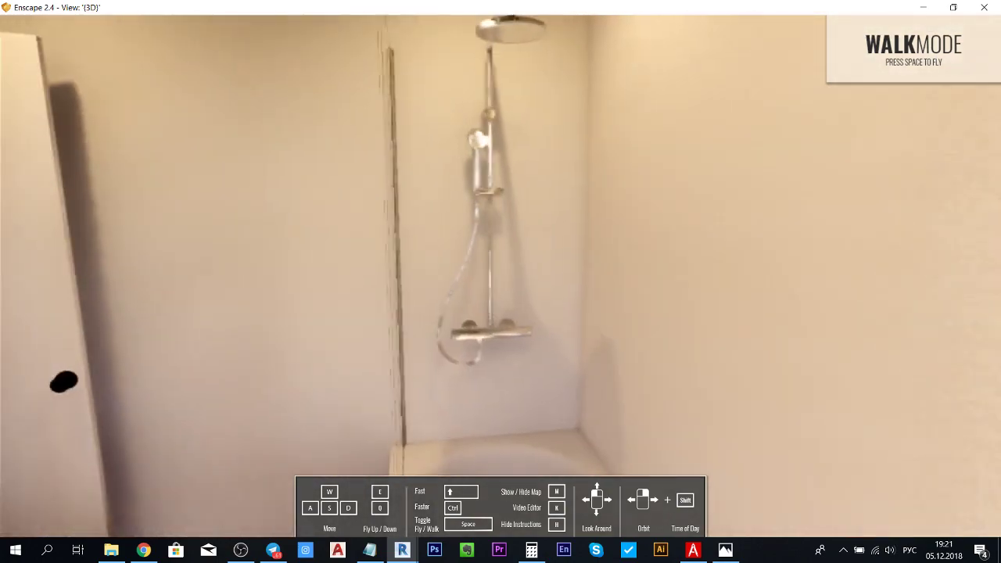
key(d)
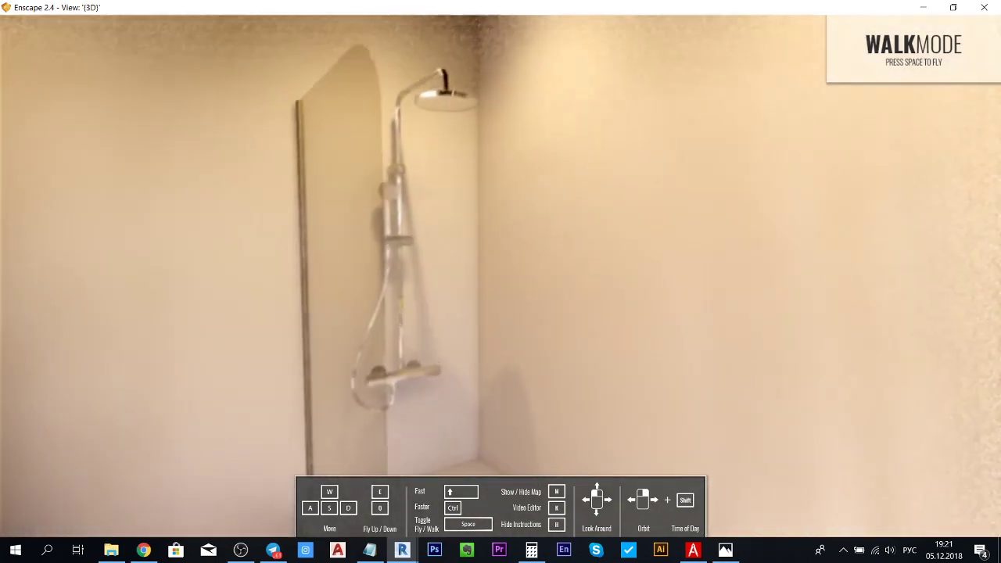
key(a)
key(w)
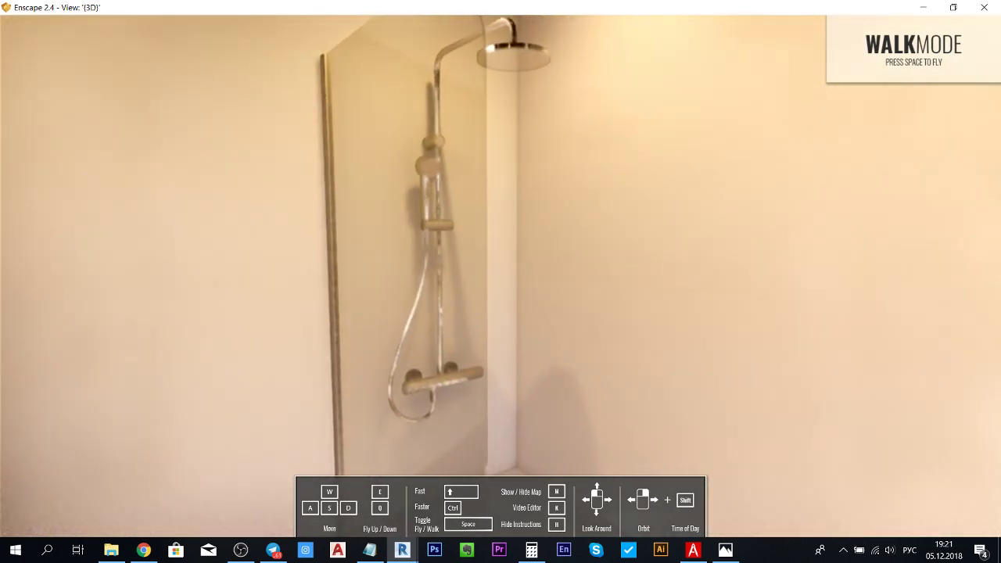
key(s)
key(s)
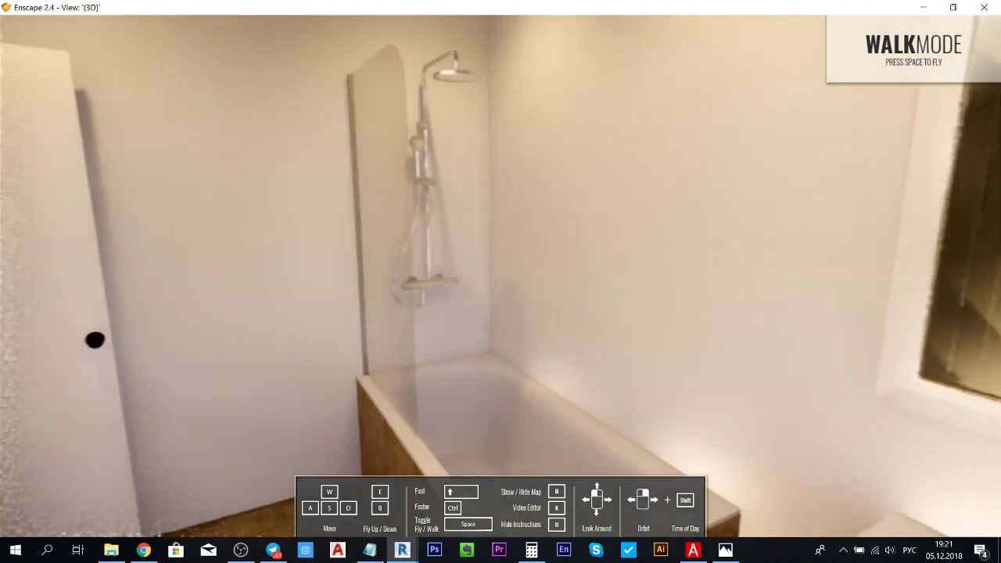
key(w)
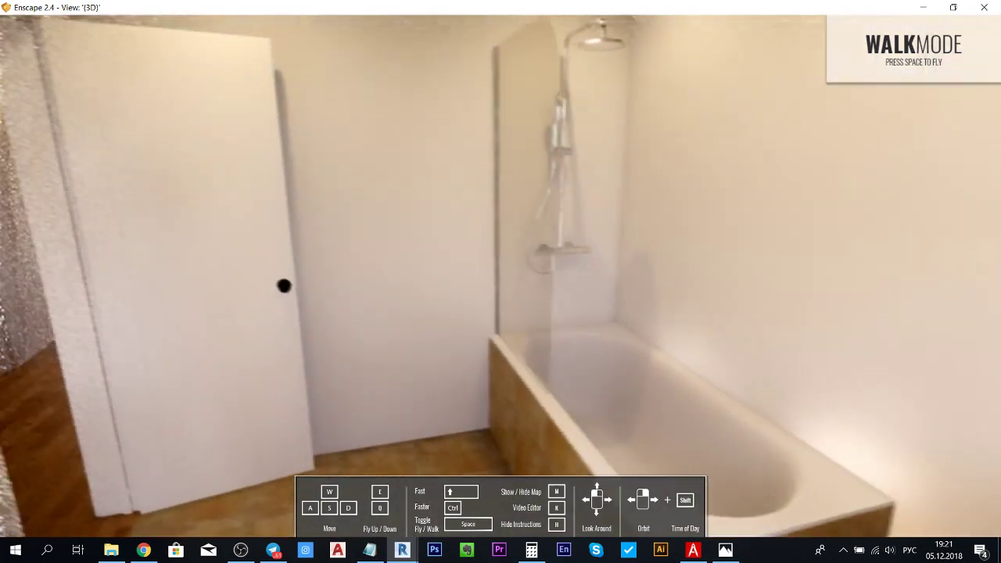
key(s)
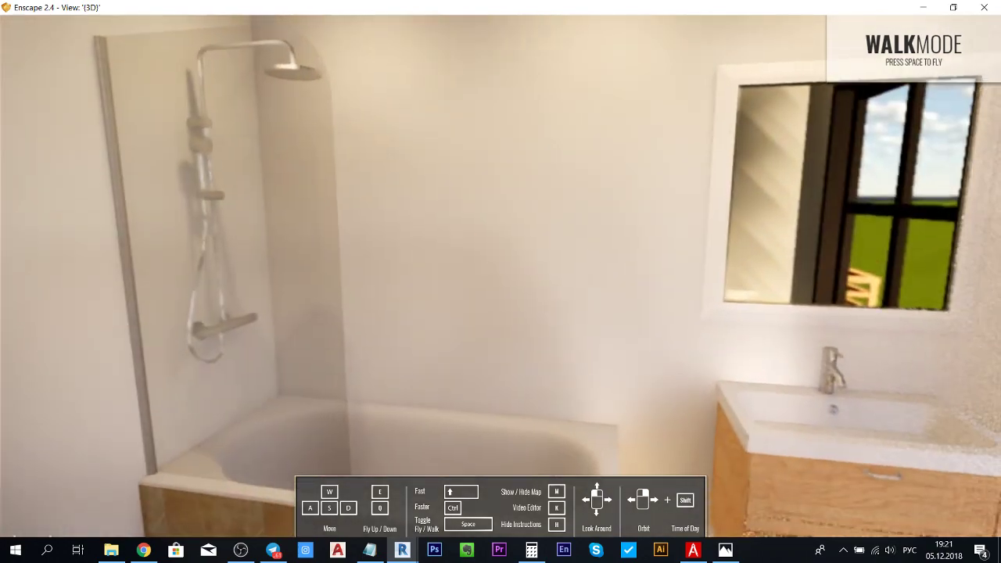
key(w)
key(s)
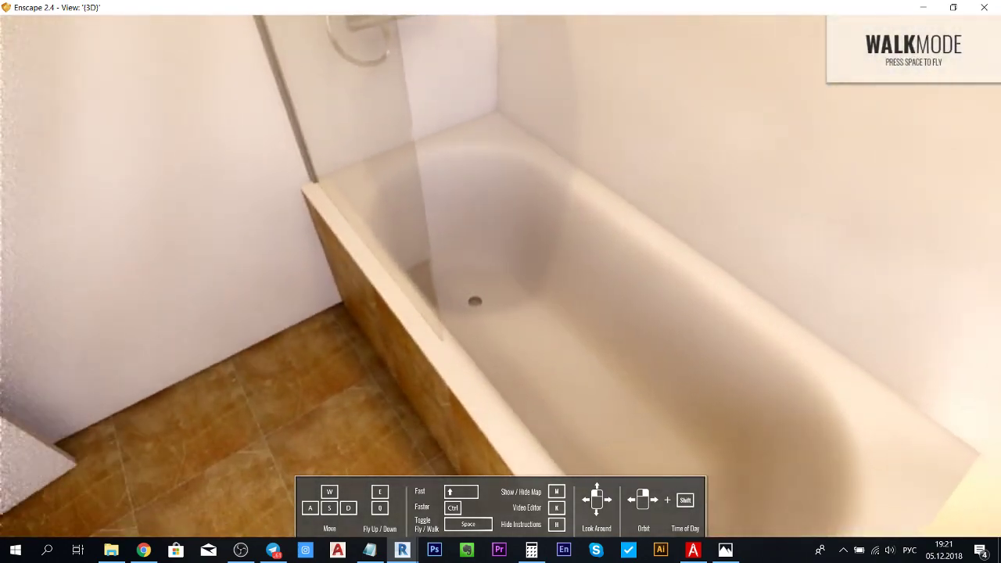
key(s)
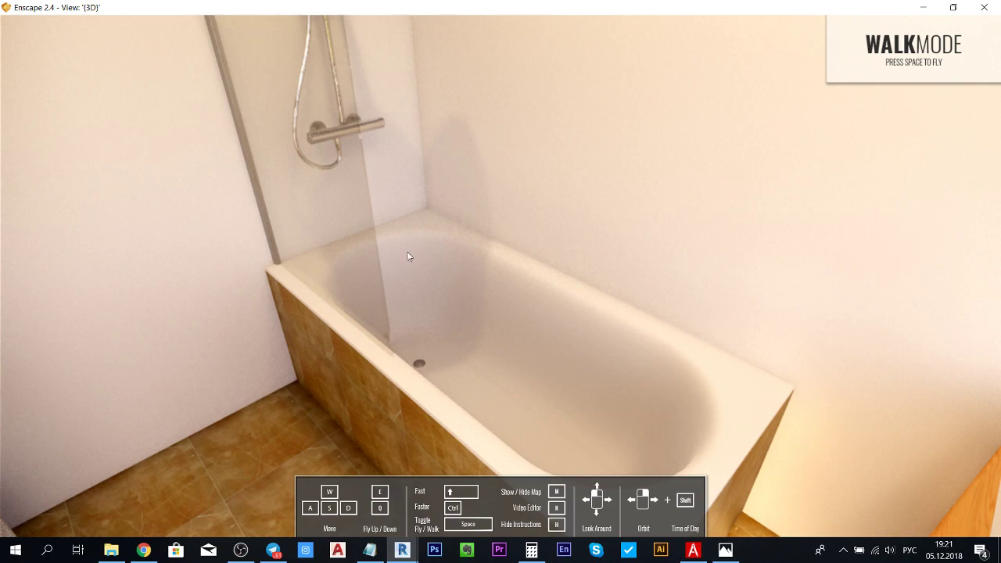
Back away from the bathtub and aim the camera at the shower mixer and ceiling downlight
key(s)
mouse_move(407, 257)
mouse_down()
mouse_move(485, 203)
mouse_move(313, 211)
mouse_up()
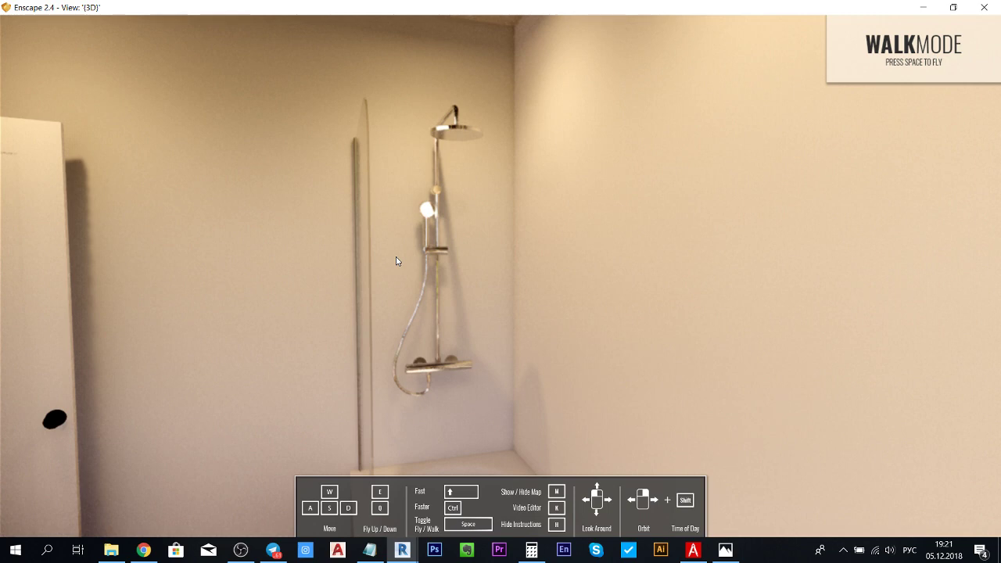
key(s)
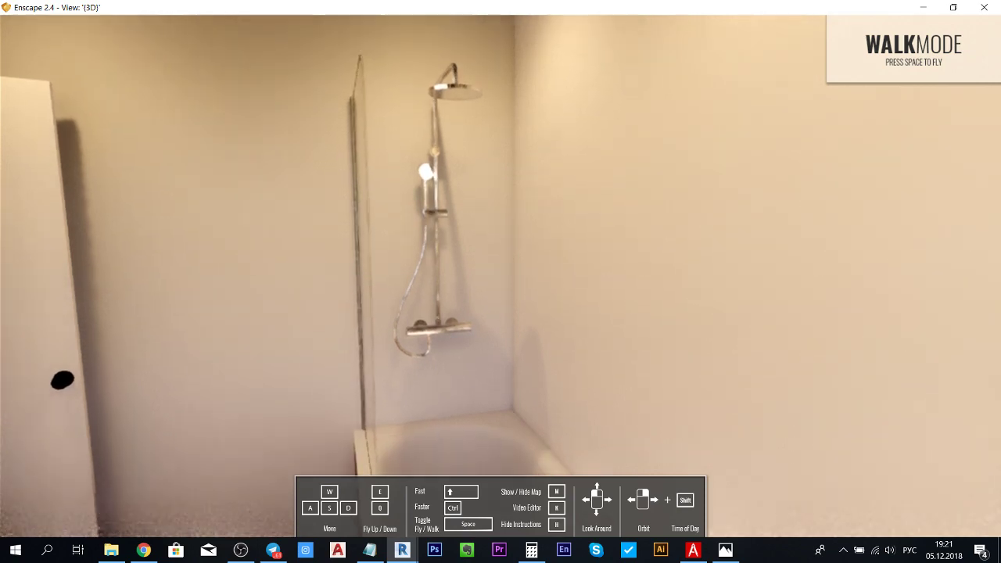
drag(464, 107, 463, 156)
Tilt up to the ceiling downlights, back toward the doorway, then return to an eye-level shower view
drag(501, 235, 547, 305)
key(s)
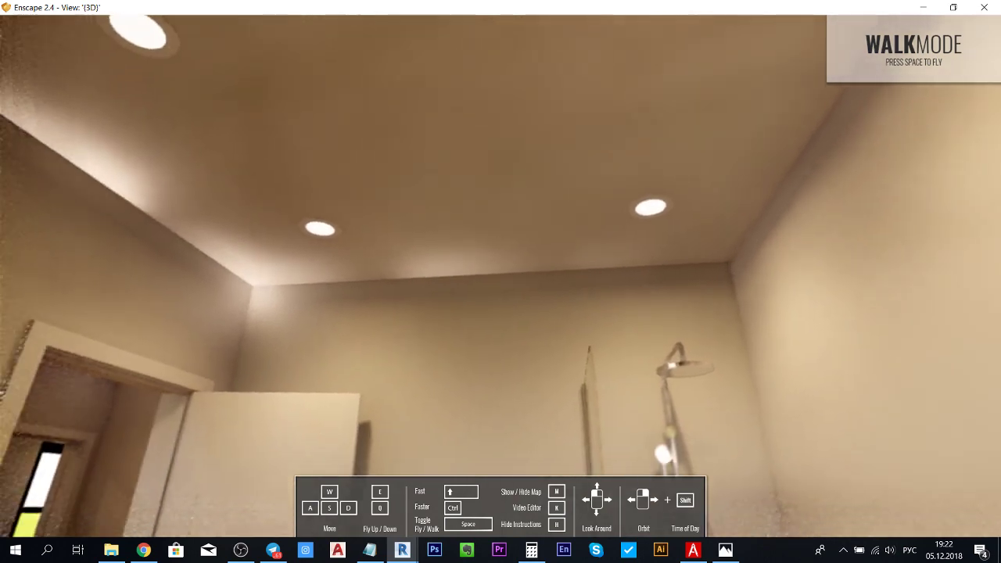
key(w)
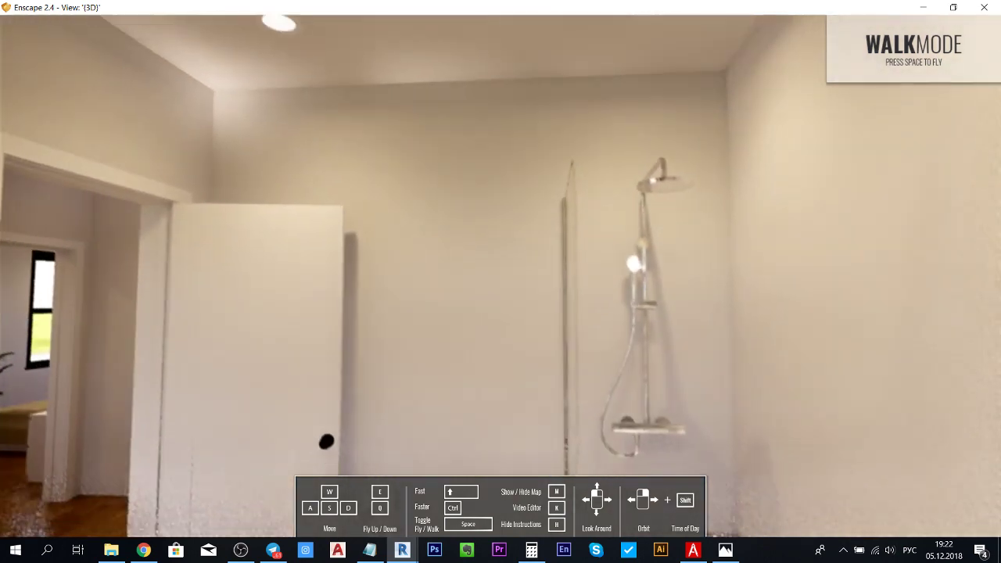
mouse_move(328, 438)
mouse_down()
mouse_move(274, 392)
mouse_move(141, 386)
mouse_move(125, 339)
mouse_move(66, 387)
mouse_up()
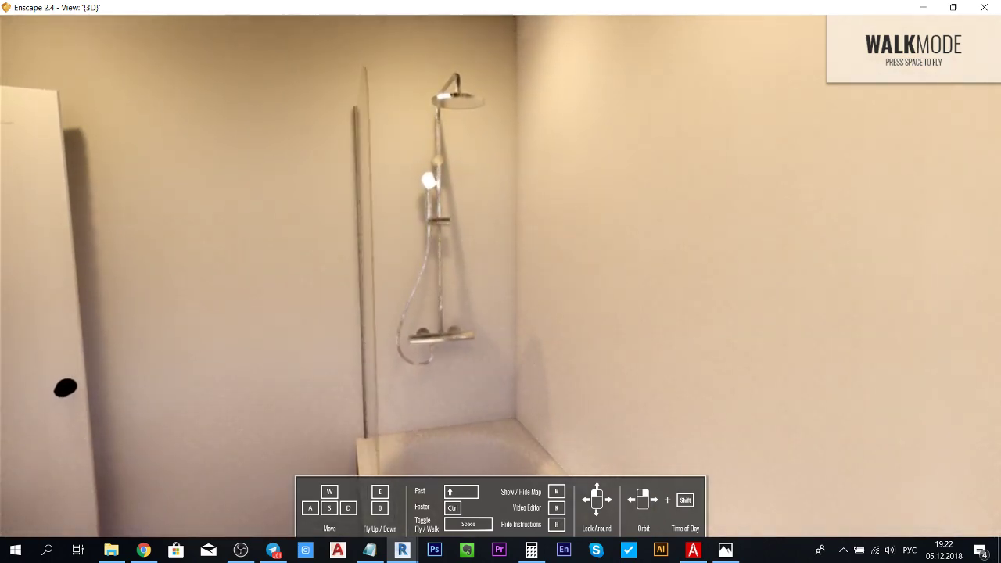